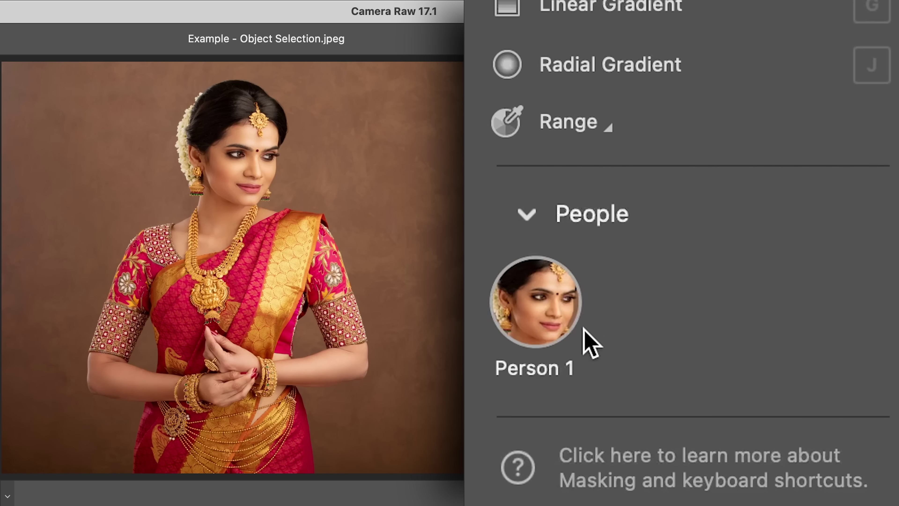
Step: Filter Creative Cloud's apps to Beta and open the Photoshop (Beta) app details
left_click(568, 320)
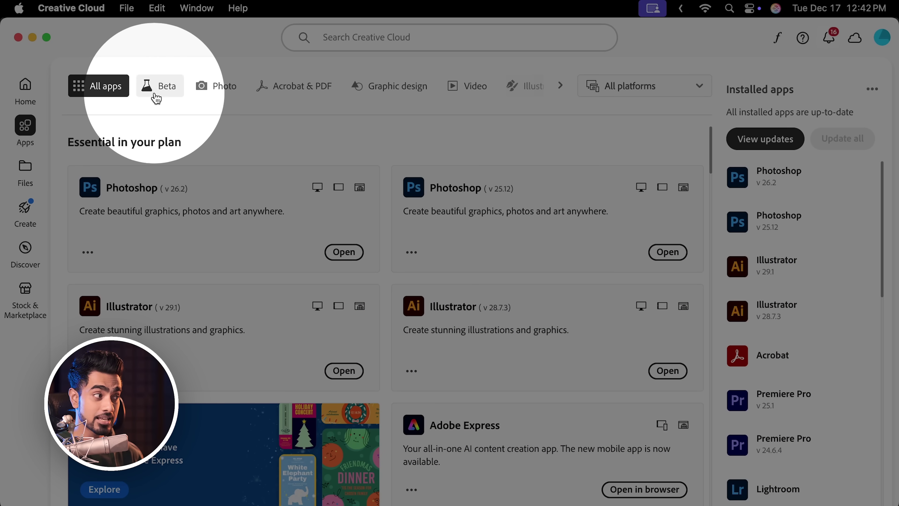
left_click(158, 93)
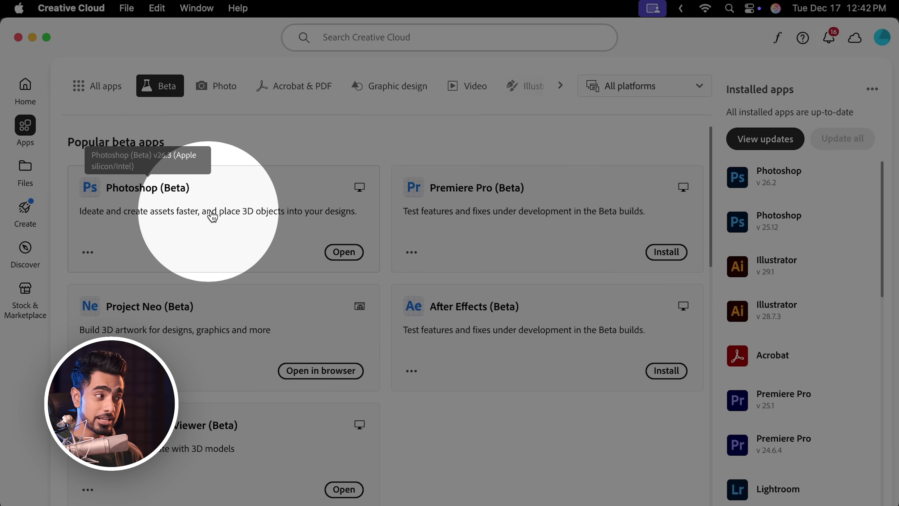
left_click(134, 191)
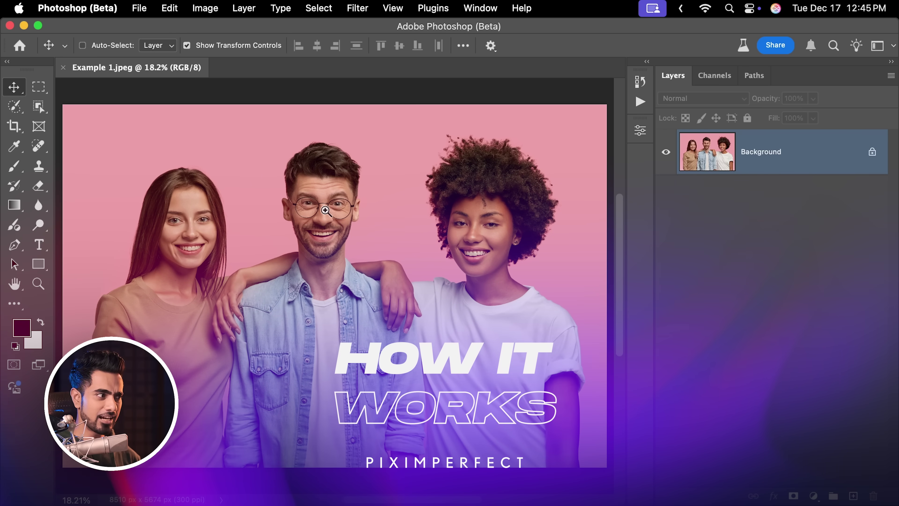
Step: Switch to the Object Selection Tool with W
scroll(387, 191, "up", 5)
scroll(386, 192, "down", 5)
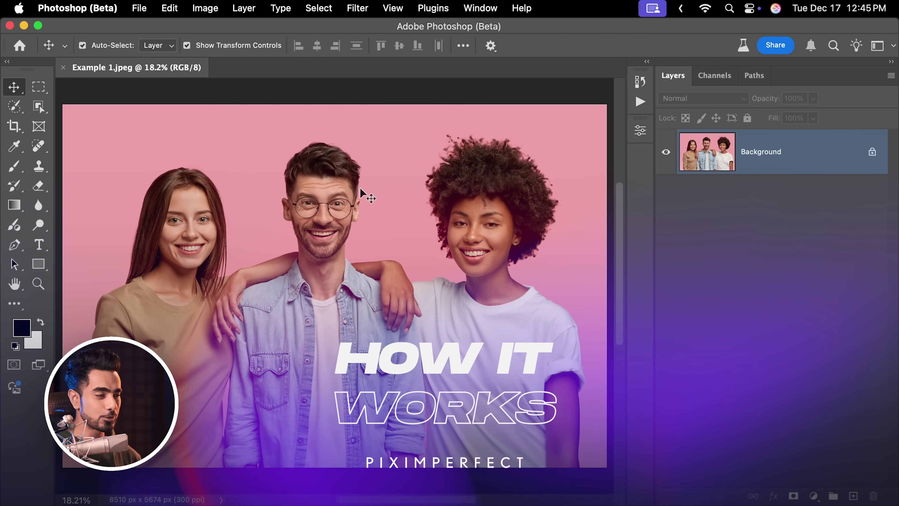
key("w")
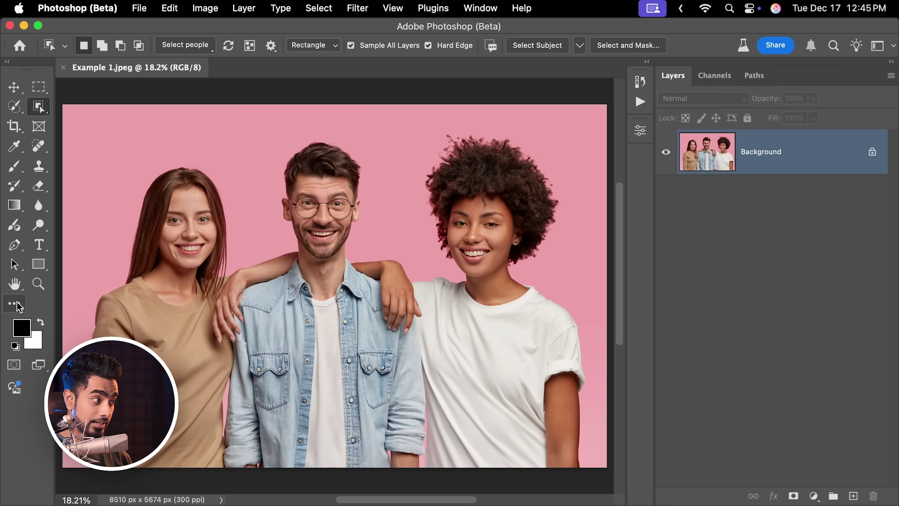
Step: Move Object Selection to Extra Tools and back, leaving the toolbar unchanged
left_click(15, 303)
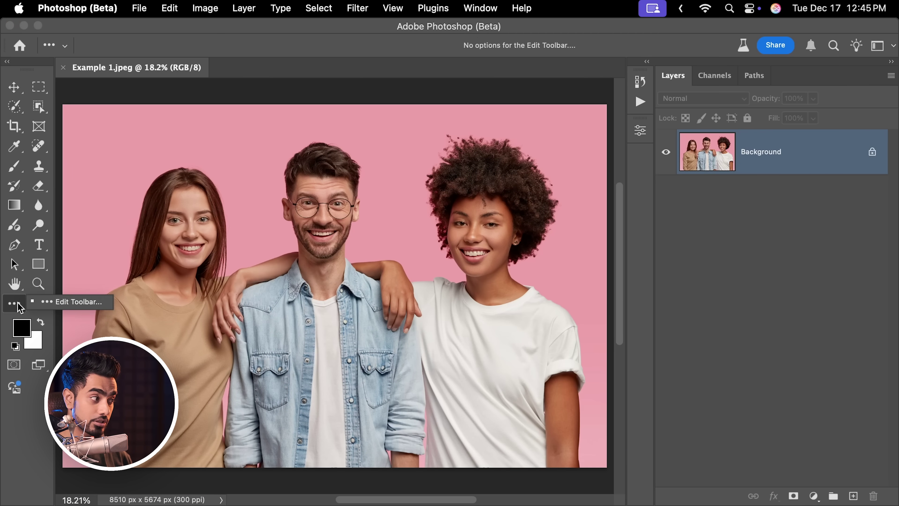
left_click(64, 303)
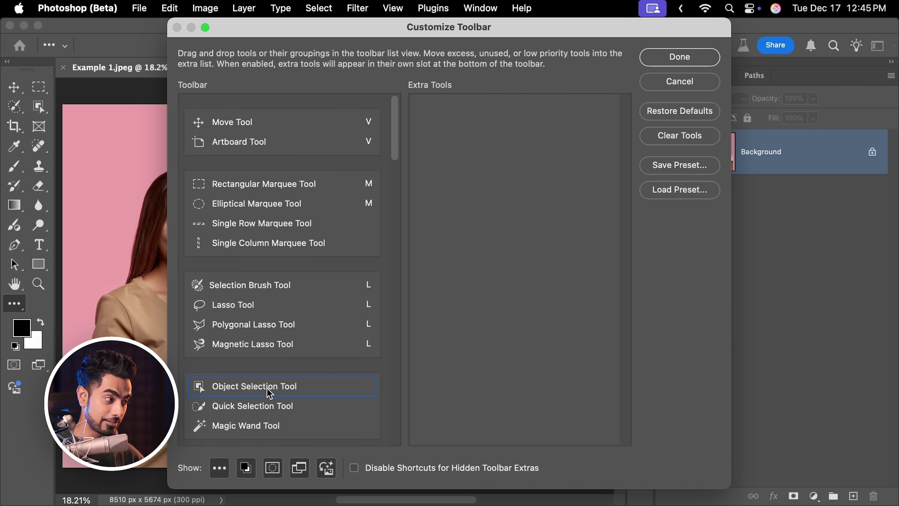
left_click_drag(339, 330, 484, 160)
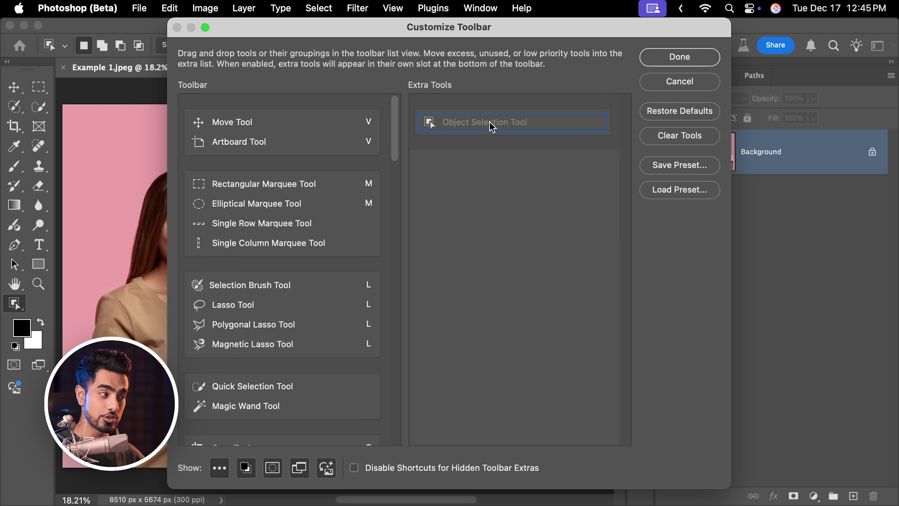
left_click_drag(277, 380, 277, 381)
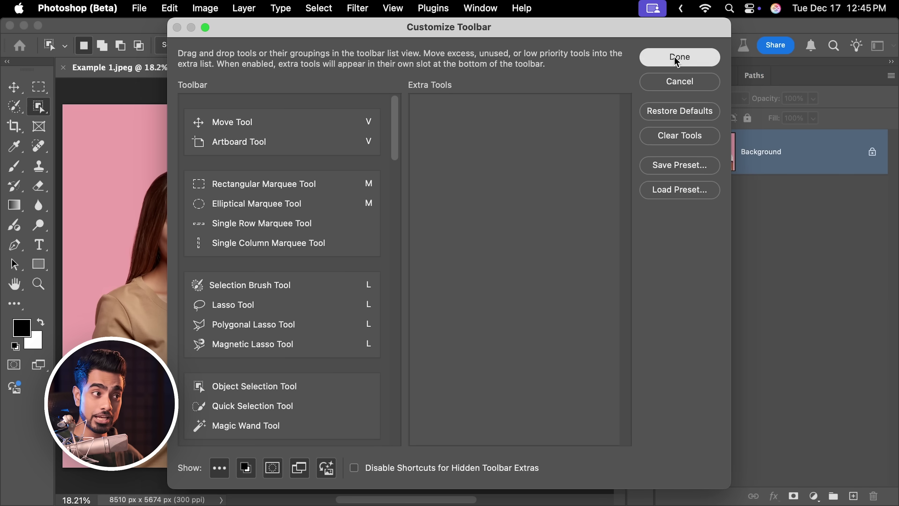
left_click(677, 60)
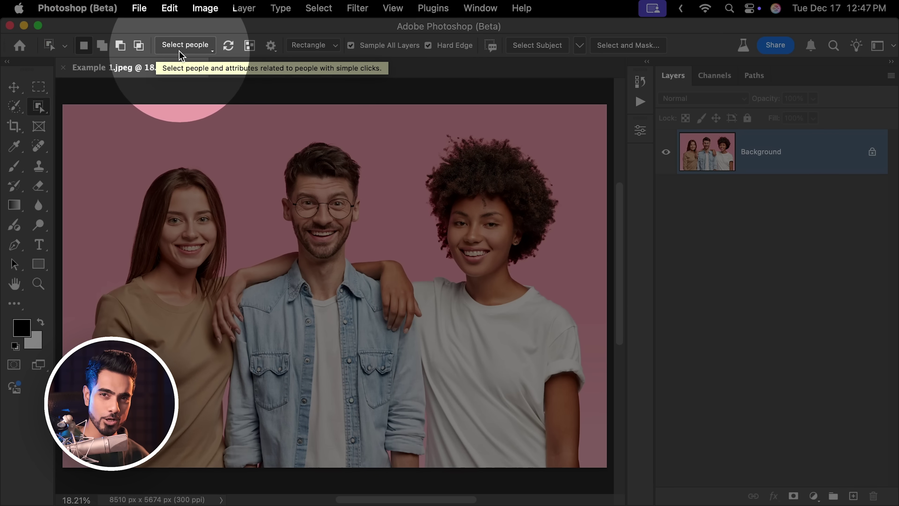
Step: Select only the teeth of the man in glasses with Select people, then zoom in
left_click(204, 51)
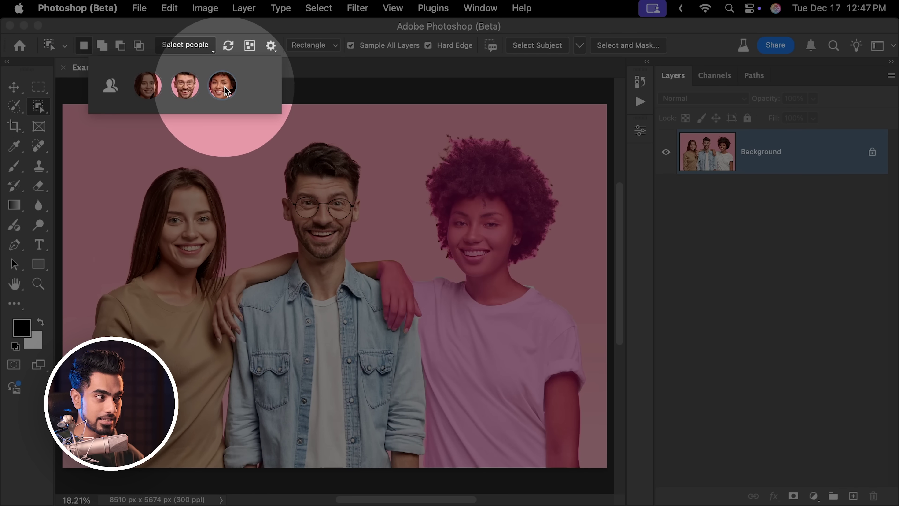
left_click(187, 89)
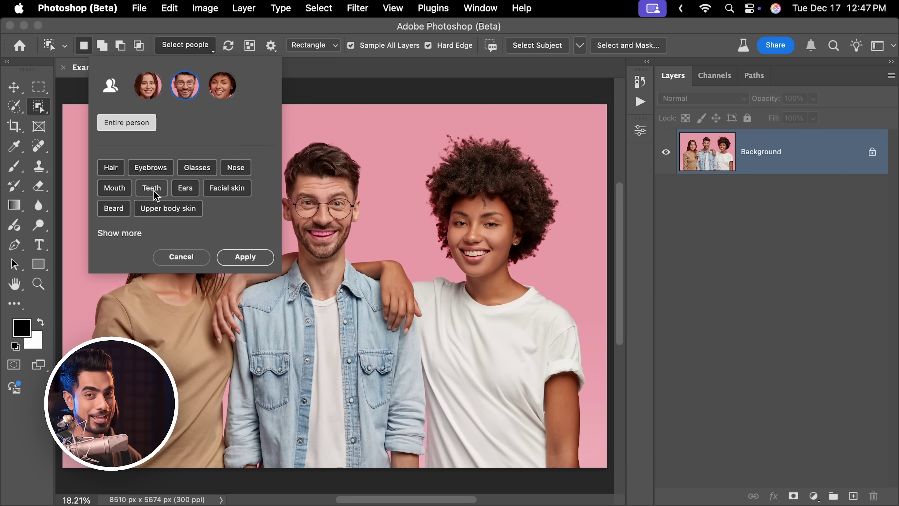
left_click(124, 234)
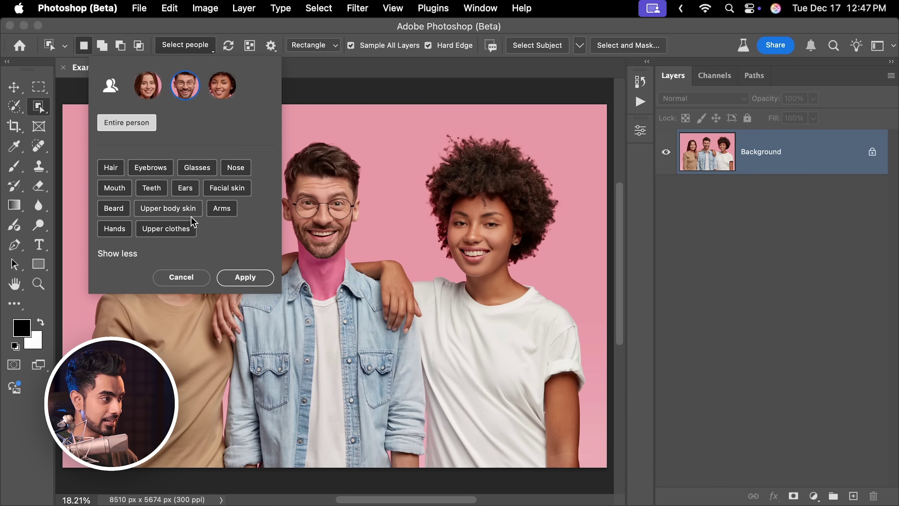
left_click(152, 189)
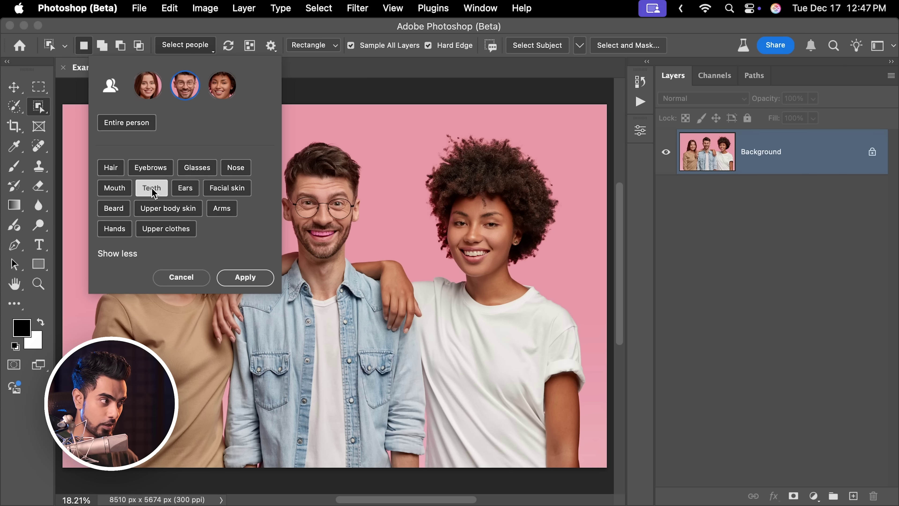
left_click(245, 277)
left_click_drag(331, 238, 378, 255)
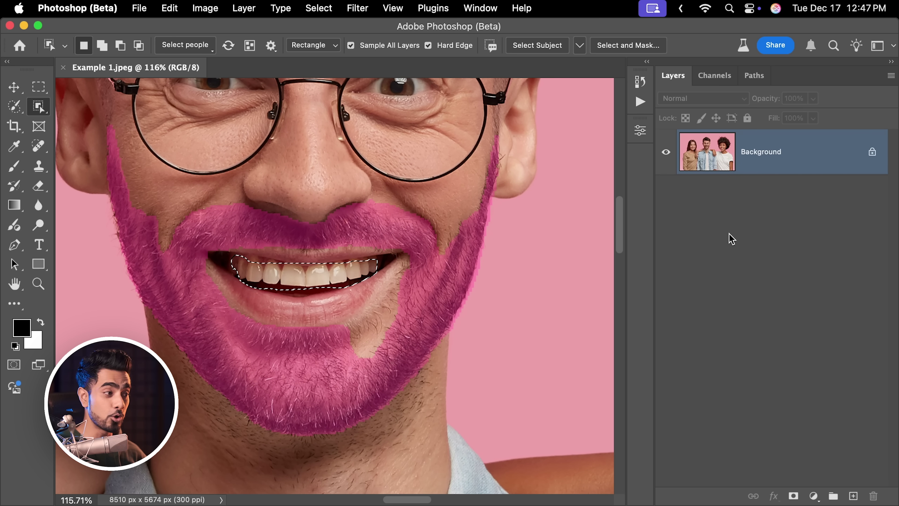
Step: Add a Curves layer on the teeth selection, raising the midpoint to Input 111, Output 154
left_click(813, 496)
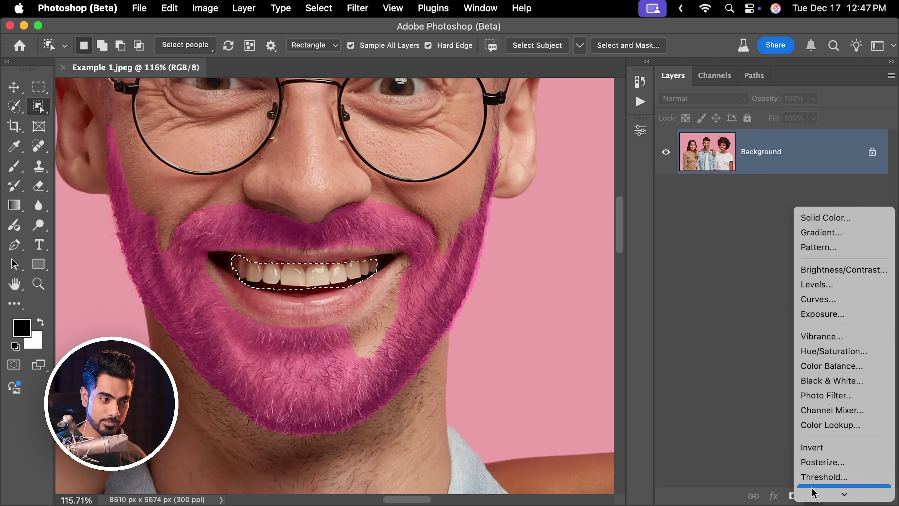
left_click(824, 289)
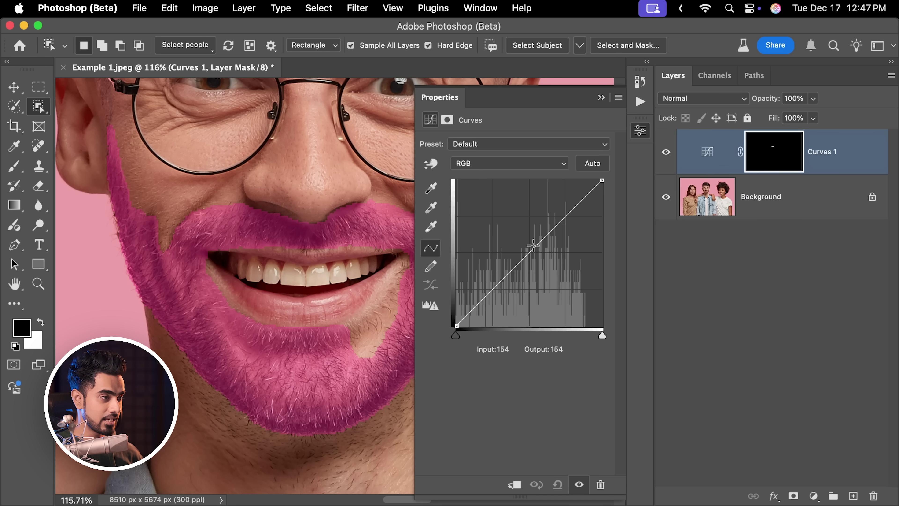
left_click_drag(529, 249, 520, 238)
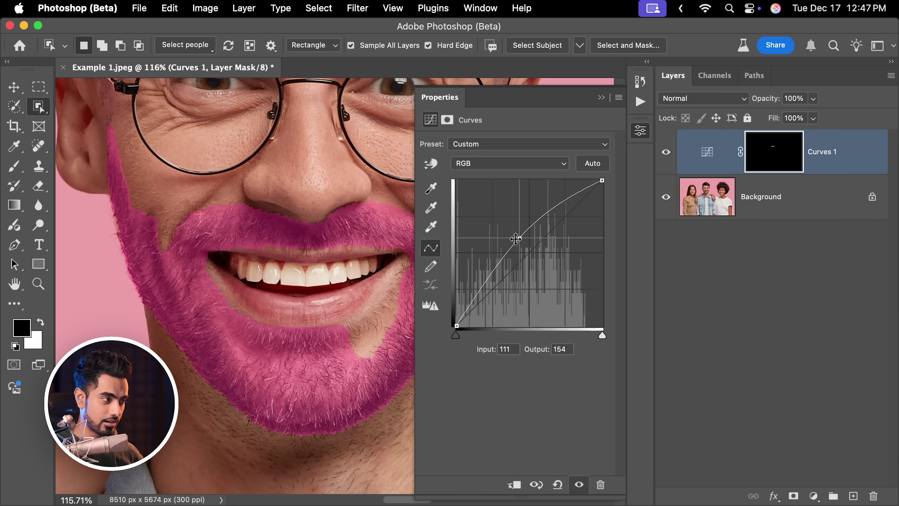
scroll(331, 191, "down", 6)
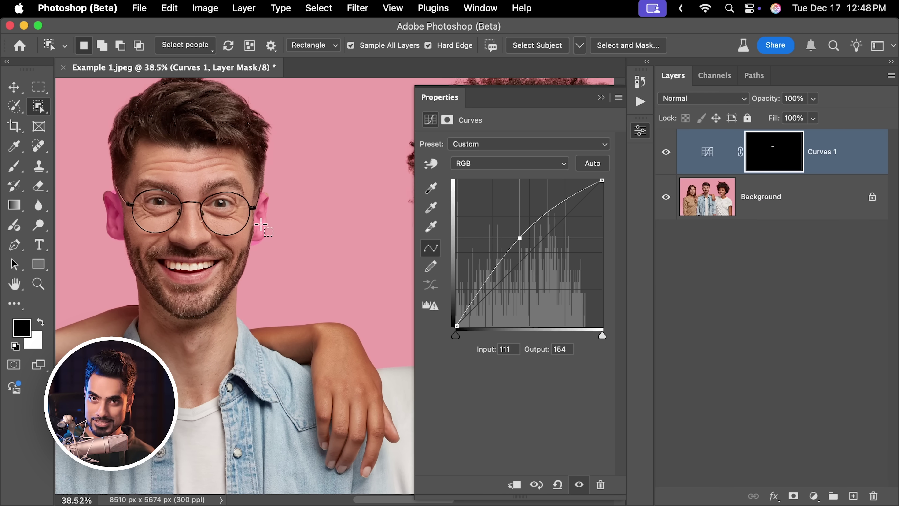
scroll(292, 153, "down", 2)
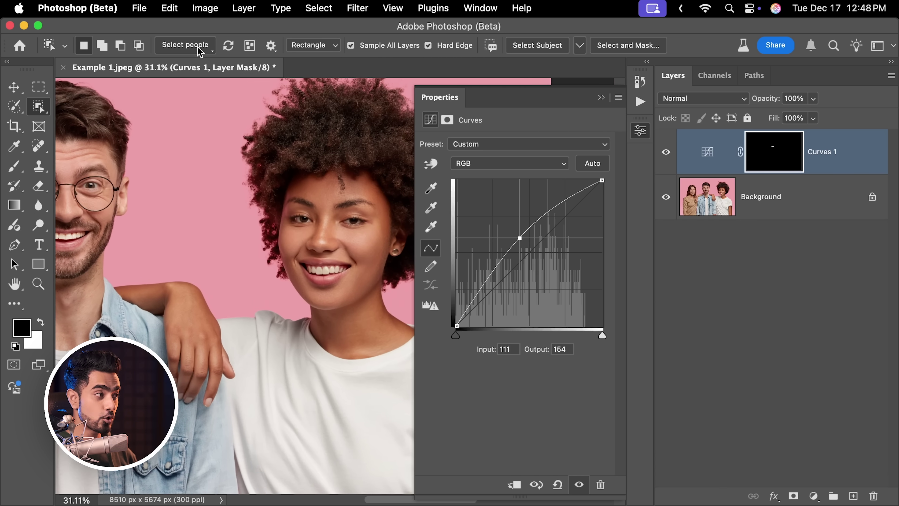
Step: Select the right-hand woman's Upper clothes using Select people
left_click(204, 47)
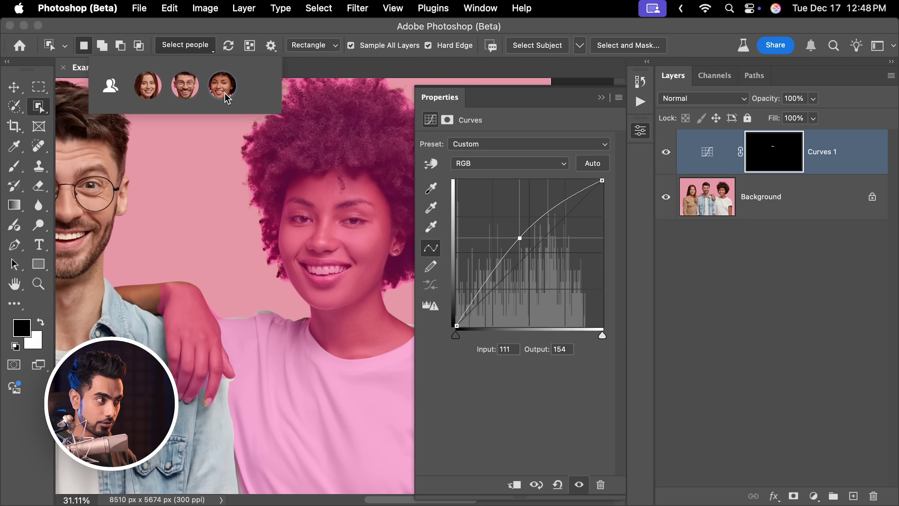
left_click(222, 86)
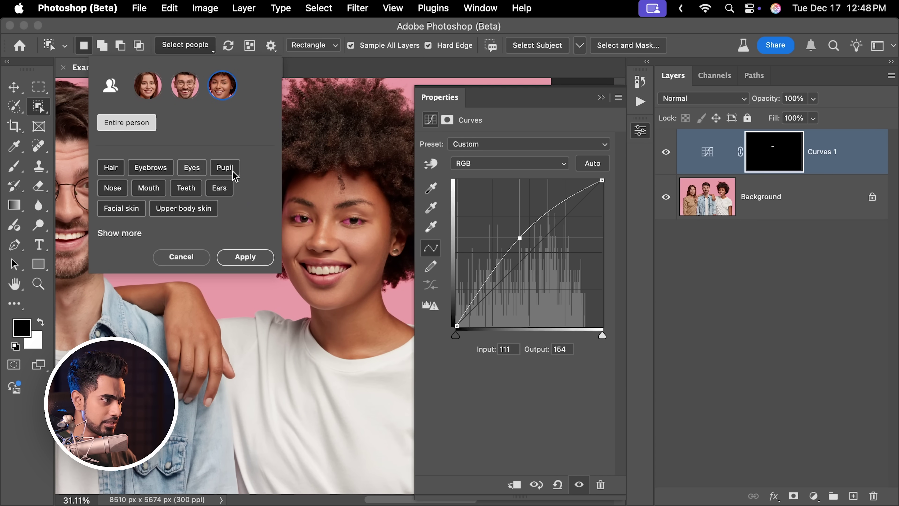
left_click(131, 237)
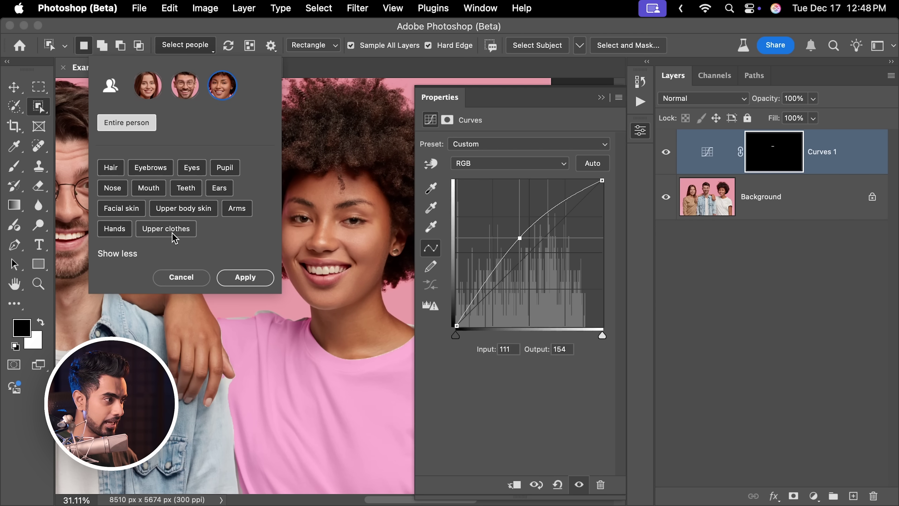
left_click(175, 235)
left_click(245, 277)
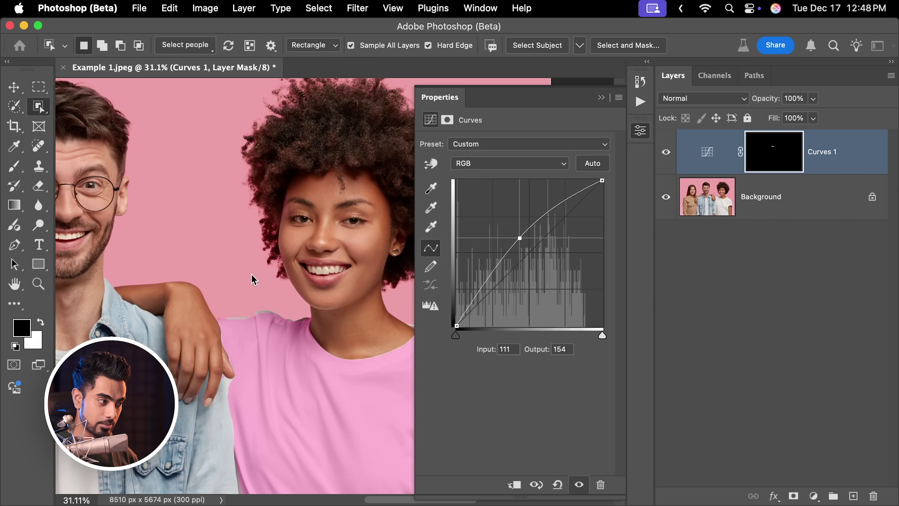
scroll(206, 227, "down", 5)
scroll(250, 249, "up", 1)
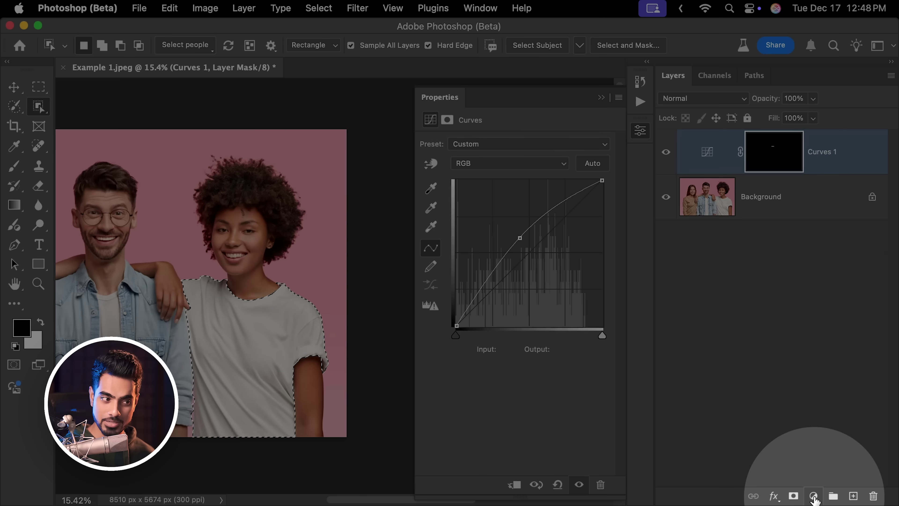
Step: Add a light red (ff4c4c) Color Fill layer over the shirt, blended in Multiply
left_click(815, 493)
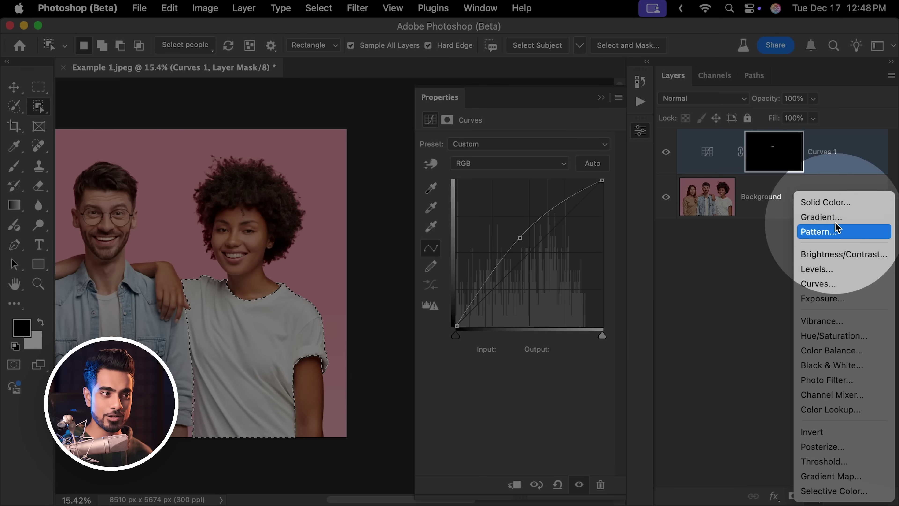
left_click(821, 201)
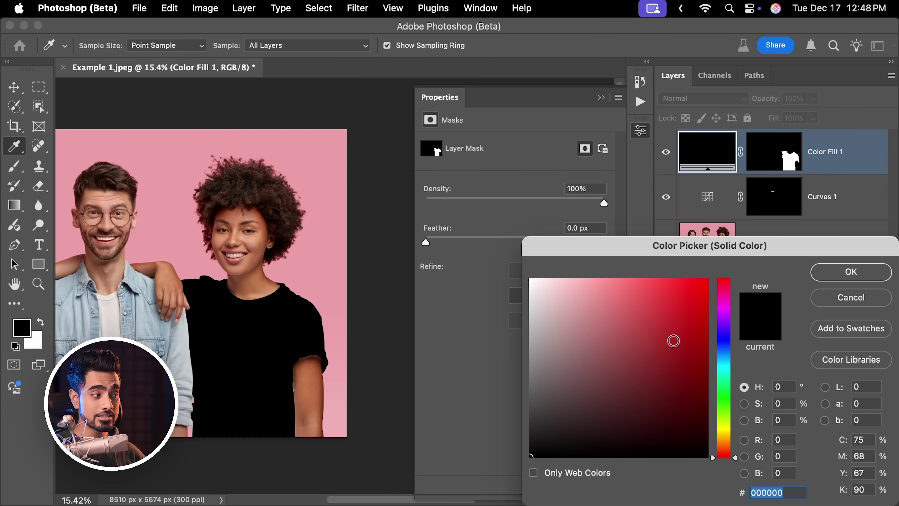
left_click_drag(647, 308, 656, 266)
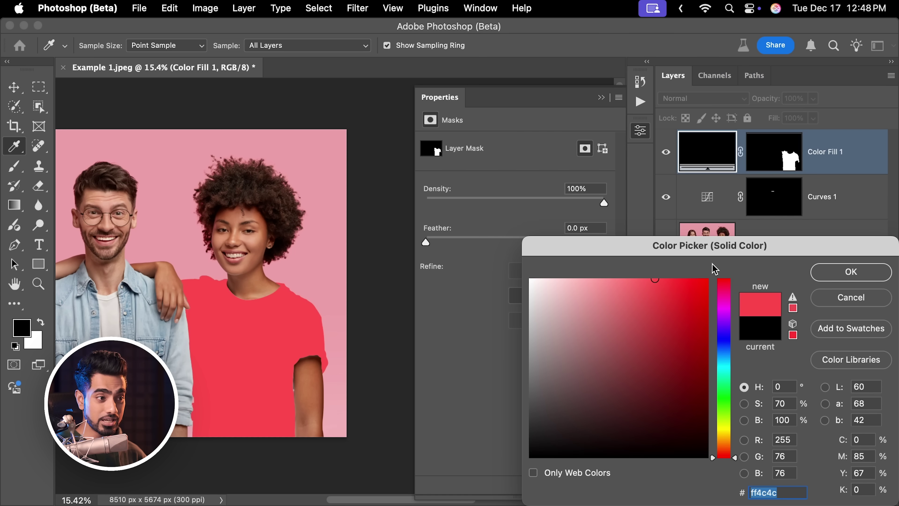
left_click(860, 272)
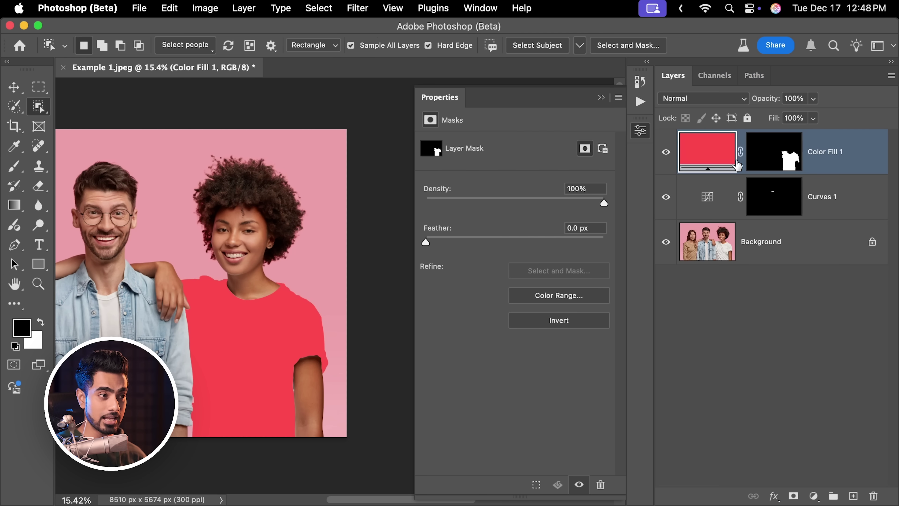
left_click(694, 103)
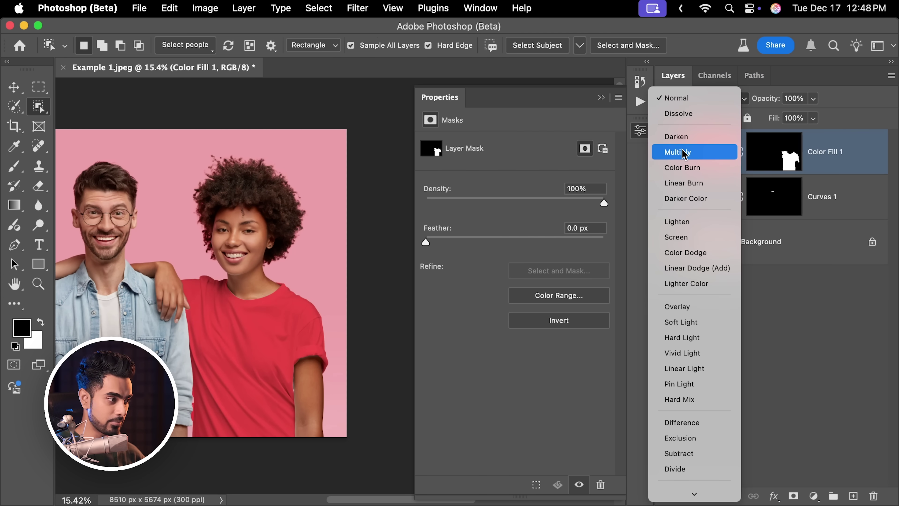
left_click(685, 152)
Step: Close Properties, inspect the red sleeve edge up close, then fit the image on screen
left_click_drag(280, 274, 413, 260)
left_click(602, 98)
left_click_drag(313, 408, 341, 377)
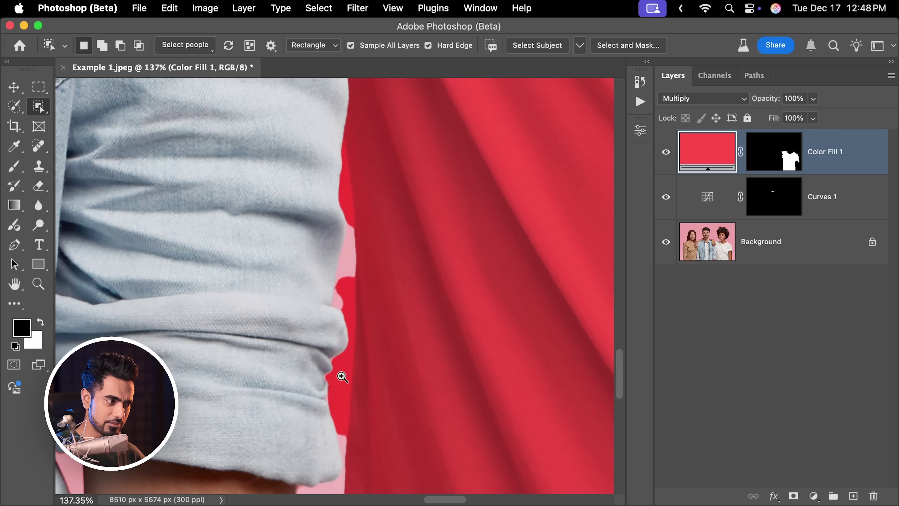
key("super+0")
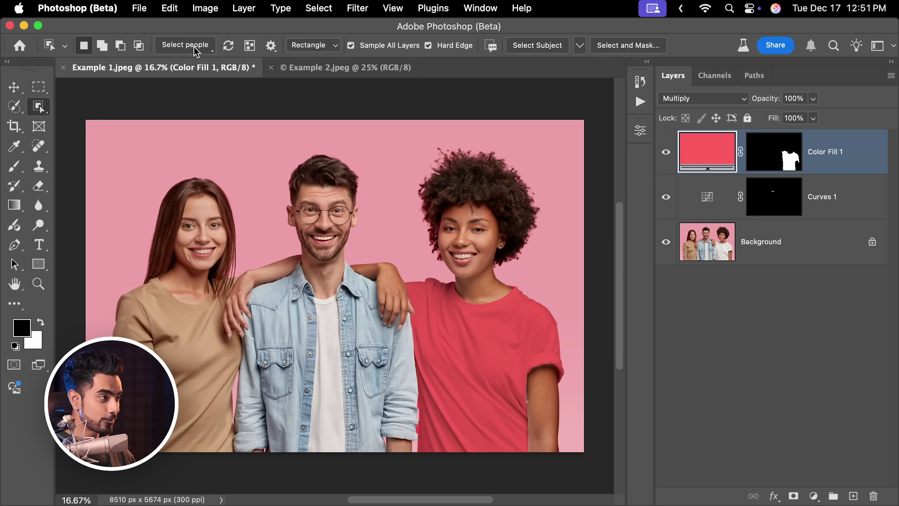
left_click(196, 52)
left_click(184, 85)
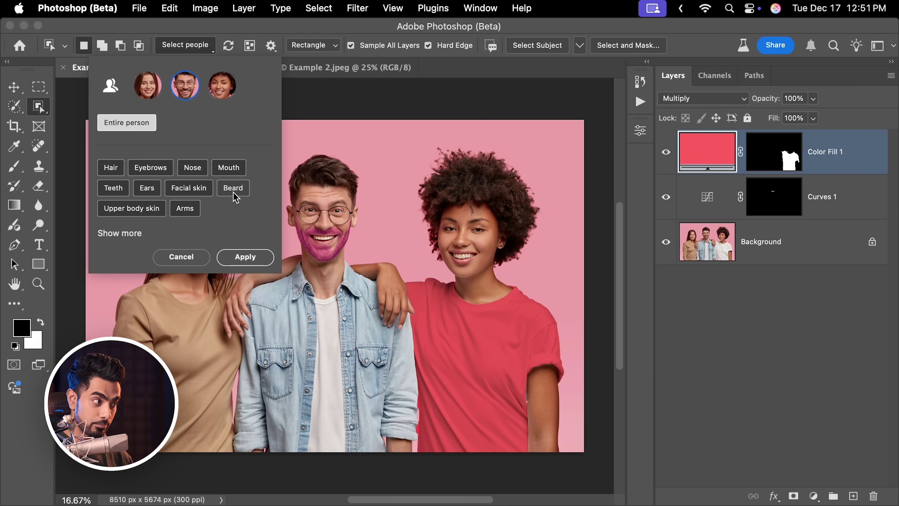
left_click(185, 89)
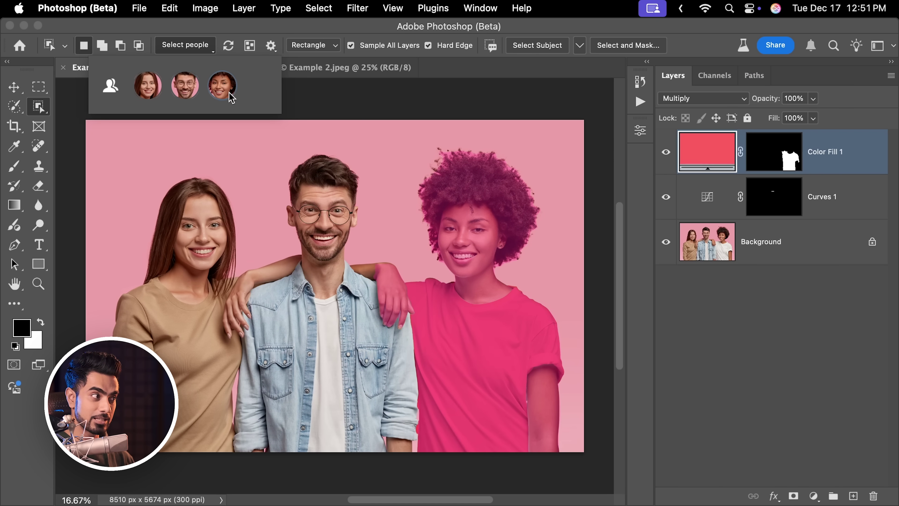
left_click(228, 92)
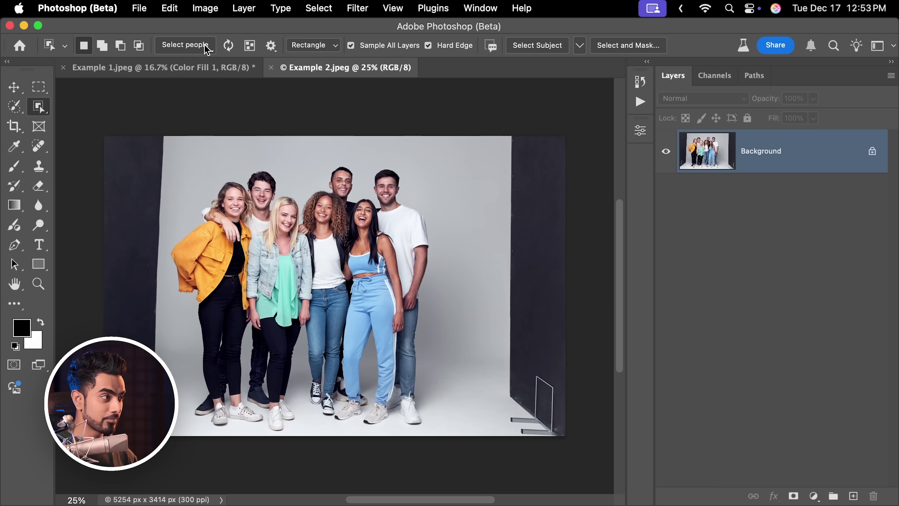
Step: In Example 2, list all seven detected people, pick one man and show his extra body-part options
left_click(196, 43)
left_click(260, 86)
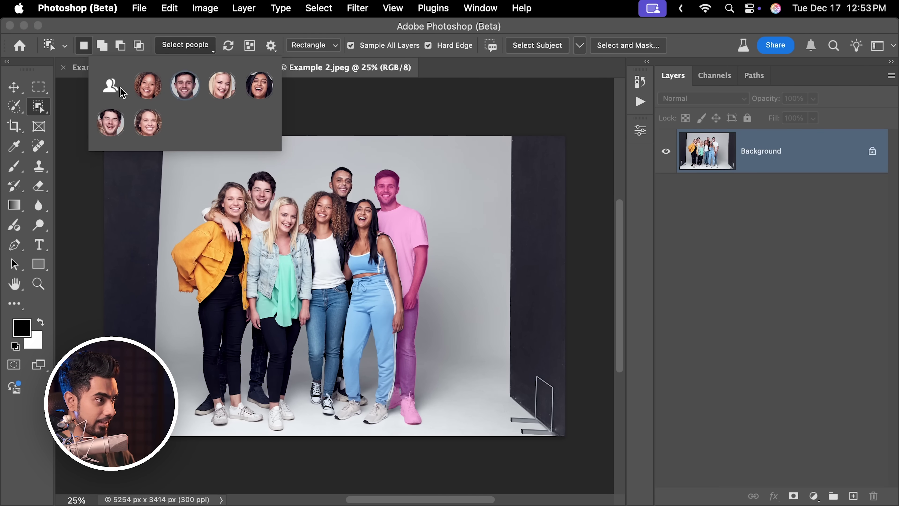
left_click(191, 89)
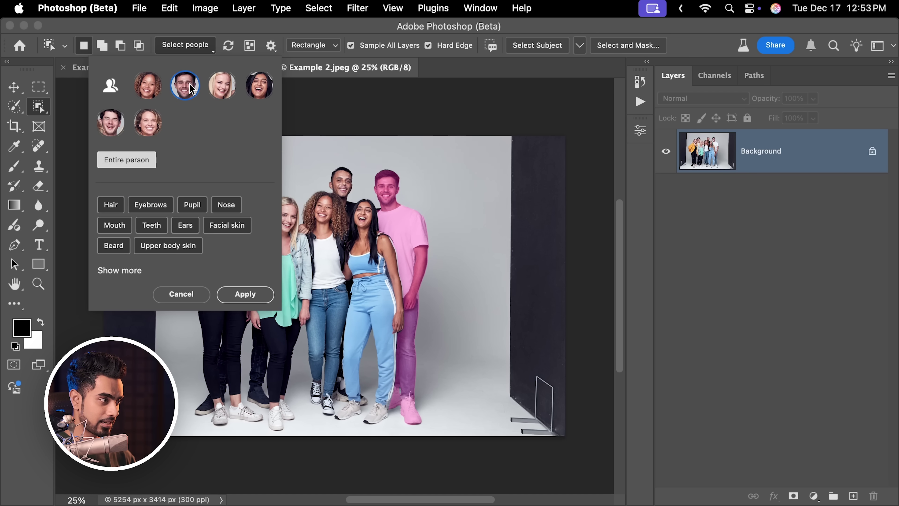
left_click(128, 271)
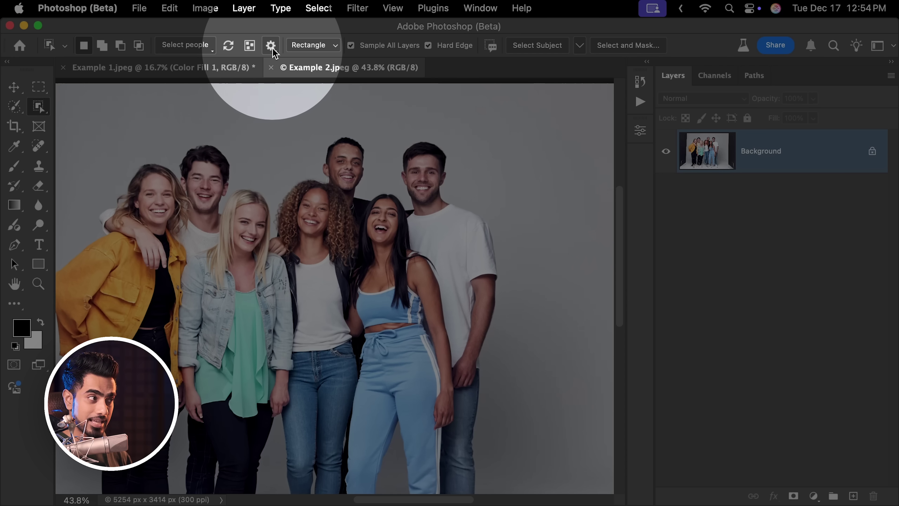
left_click(271, 46)
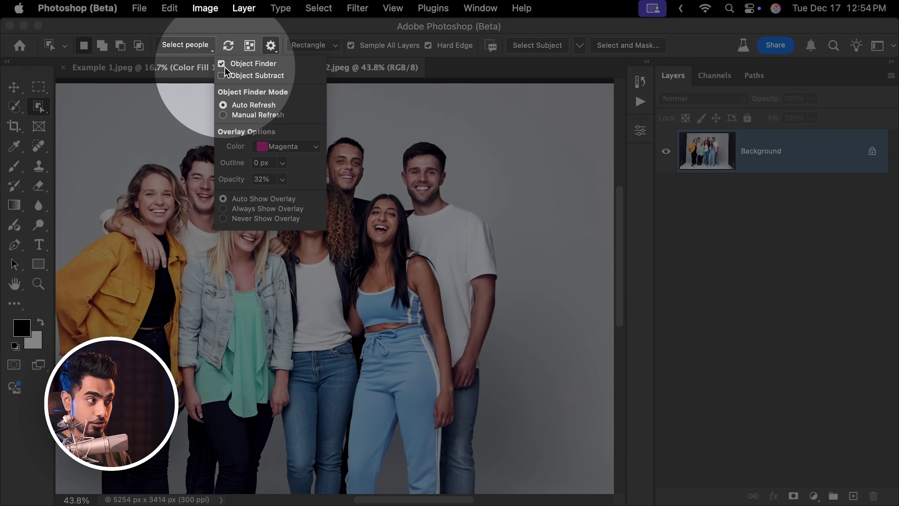
left_click(271, 45)
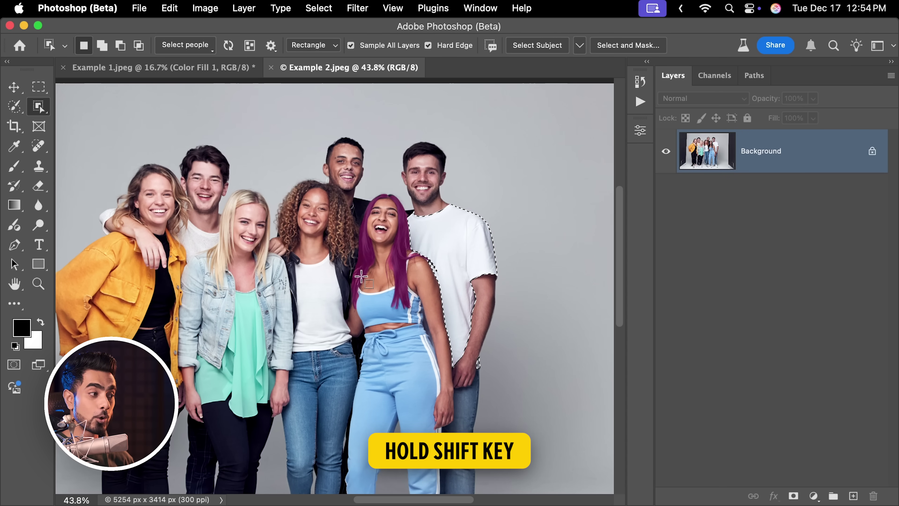
Step: Add the curly-haired woman's white top to the current selection
key("shift")
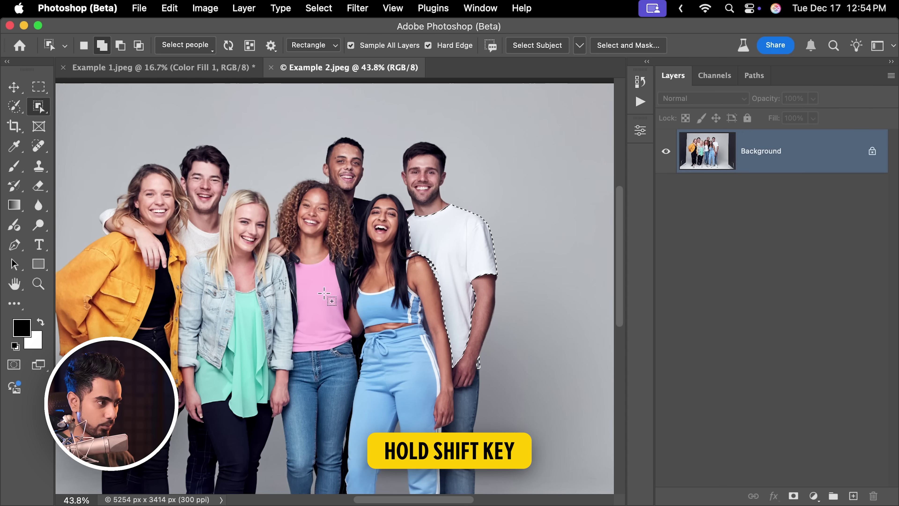
left_click(330, 316, "shift")
scroll(382, 270, "up", 2)
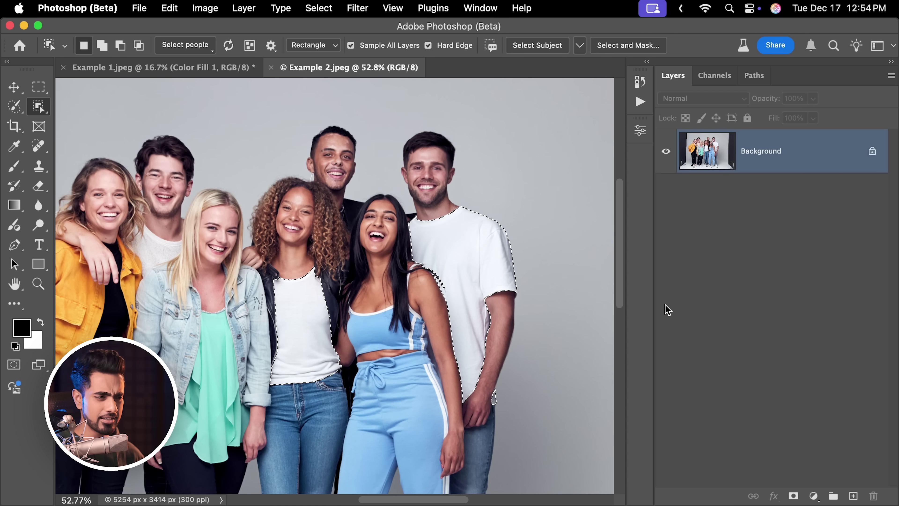
Step: Add a masked Curves layer and pull the curve down, white point to Output 233
left_click(815, 495)
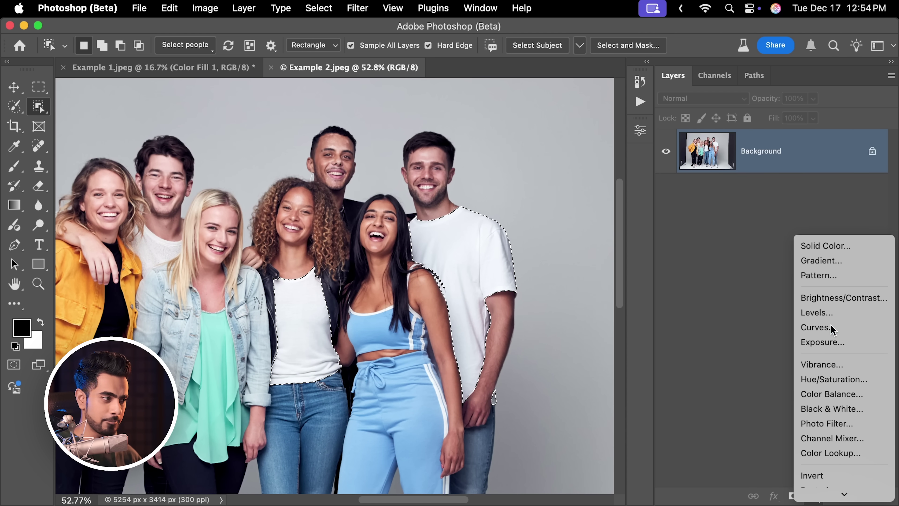
left_click(815, 326)
left_click_drag(603, 181, 601, 196)
scroll(339, 241, "right", 5)
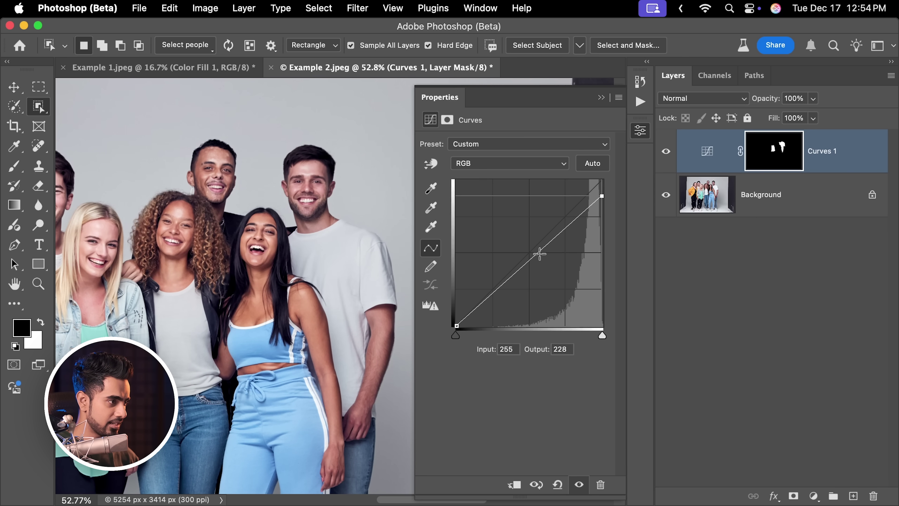
left_click_drag(539, 253, 544, 263)
left_click_drag(603, 197, 605, 193)
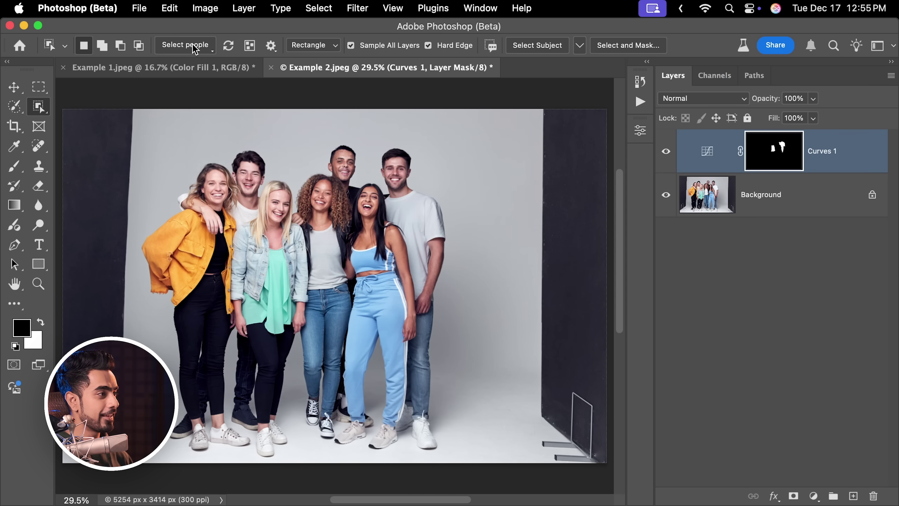
left_click(193, 47)
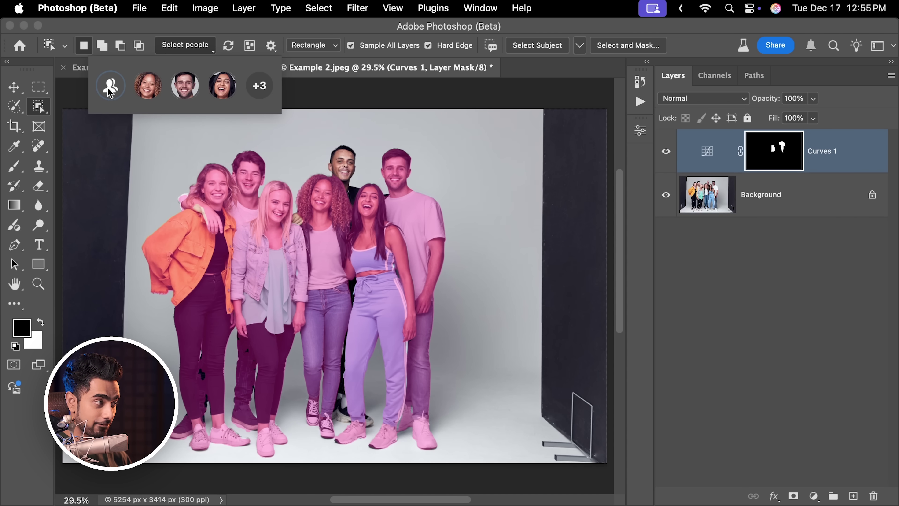
Step: Choose all people and apply a Shoes-only selection in Select people
left_click(111, 87)
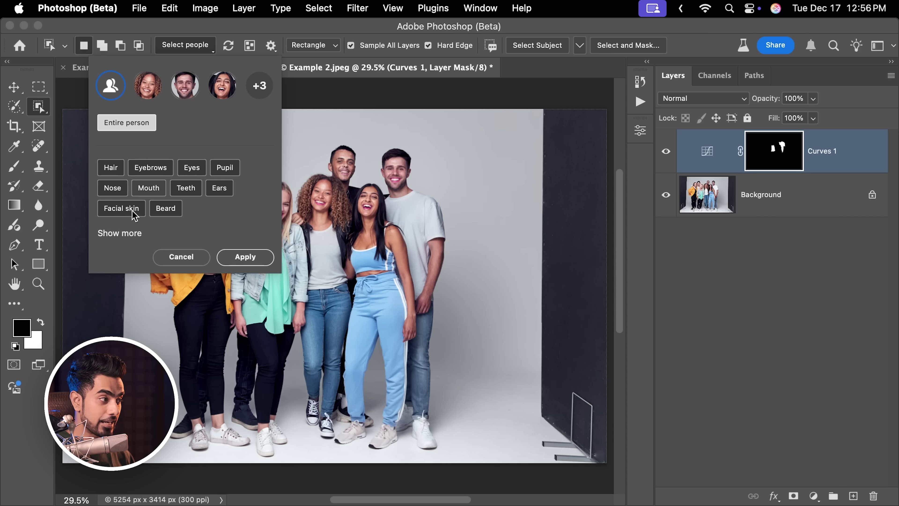
left_click(119, 232)
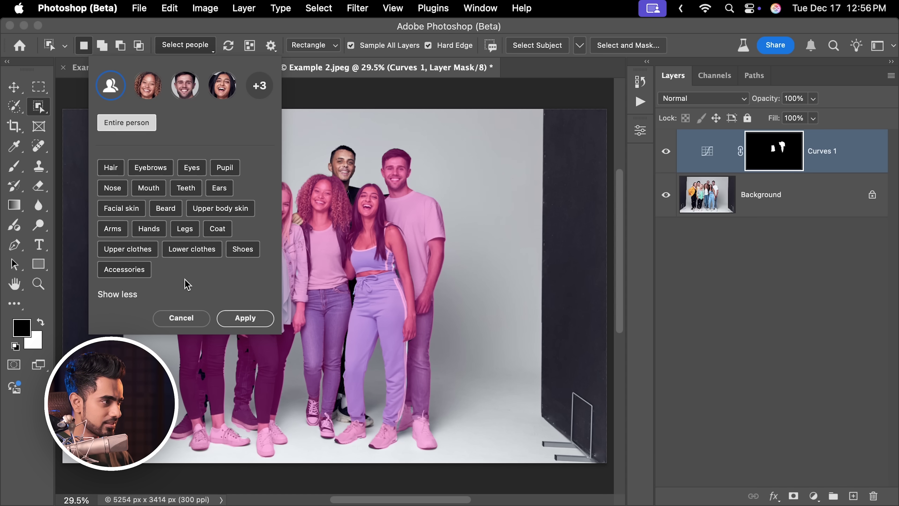
left_click(248, 253)
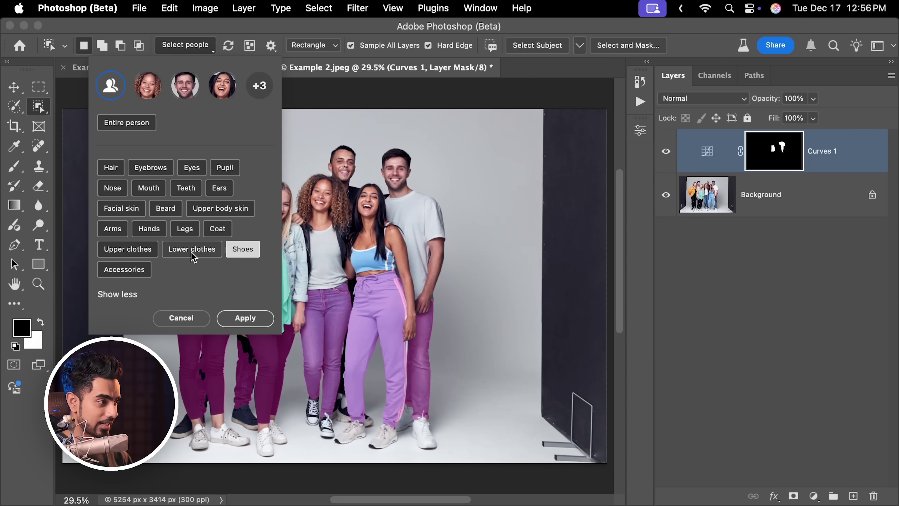
left_click(197, 258)
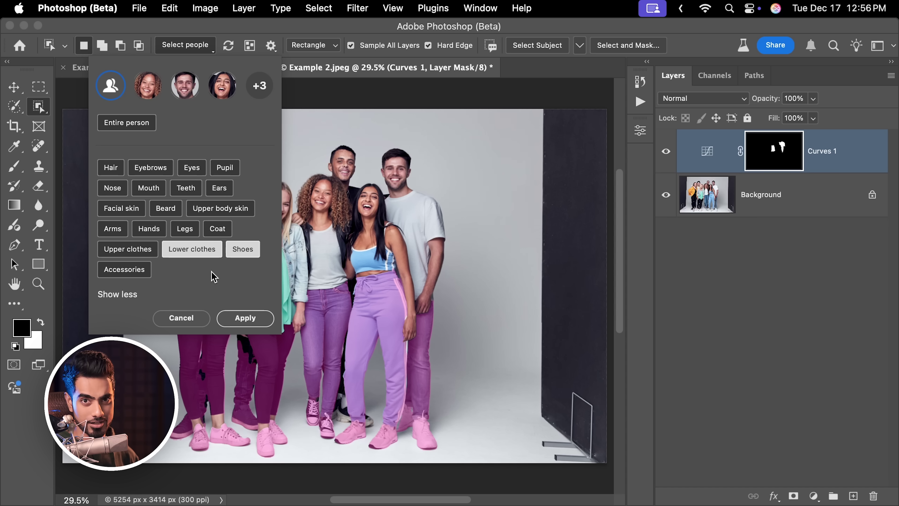
left_click(203, 254)
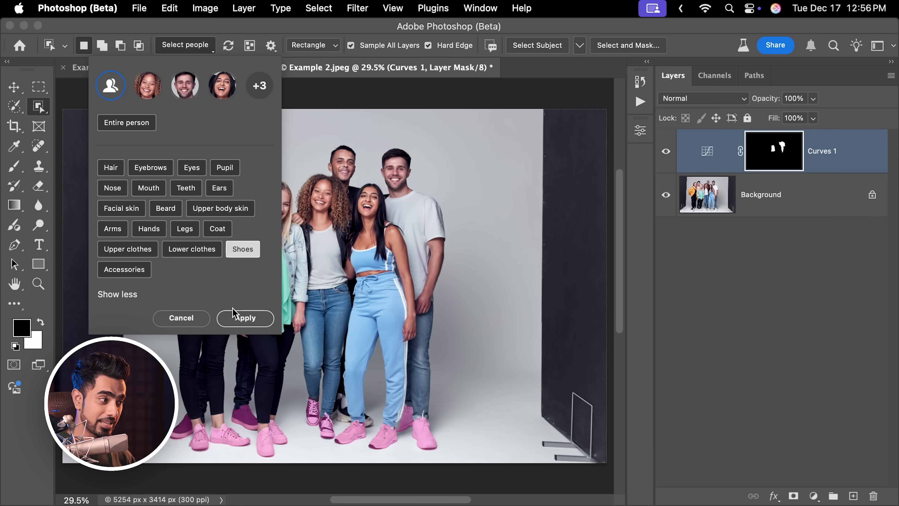
left_click(248, 318)
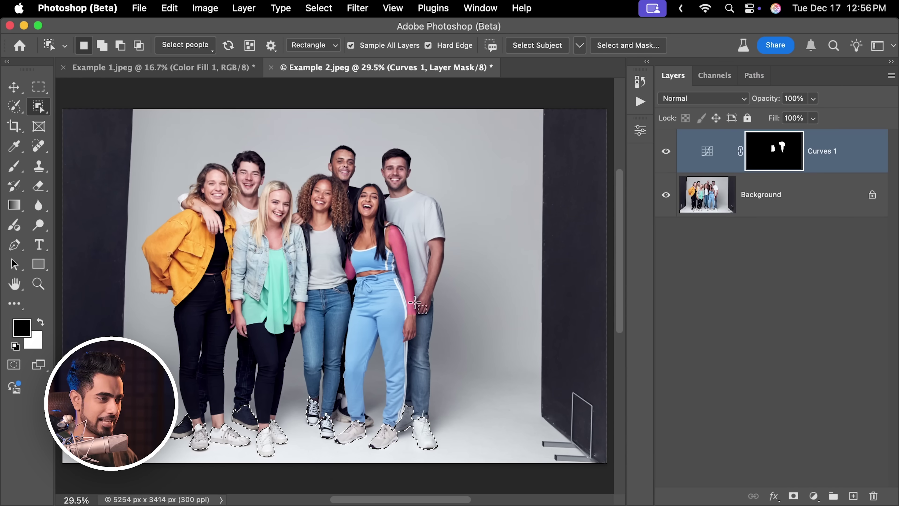
Step: Add a red (ff3939) Color Fill layer over the shoes, blended in Multiply
left_click(813, 496)
left_click(815, 245)
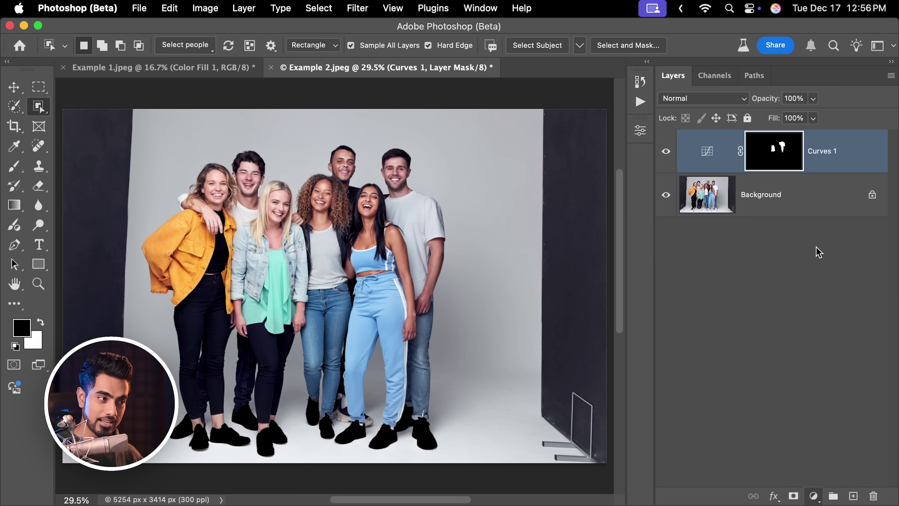
left_click_drag(653, 303, 668, 268)
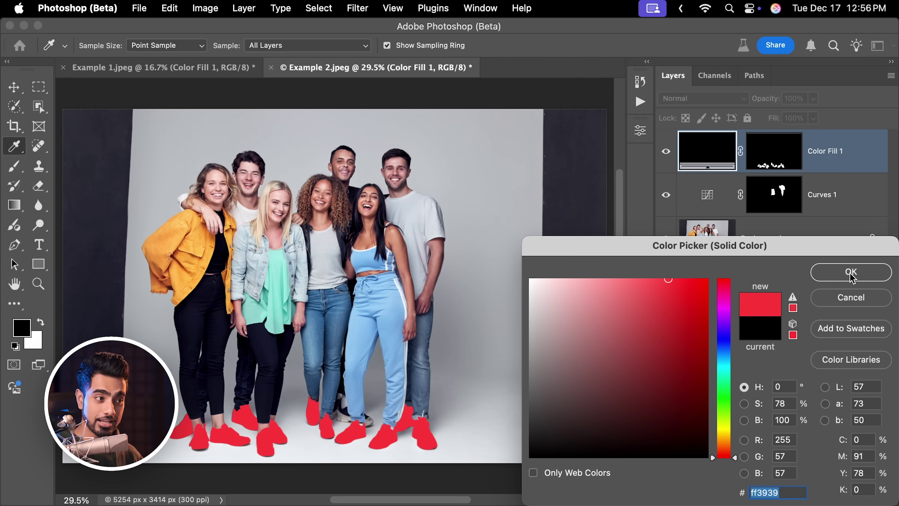
left_click(851, 272)
left_click(691, 98)
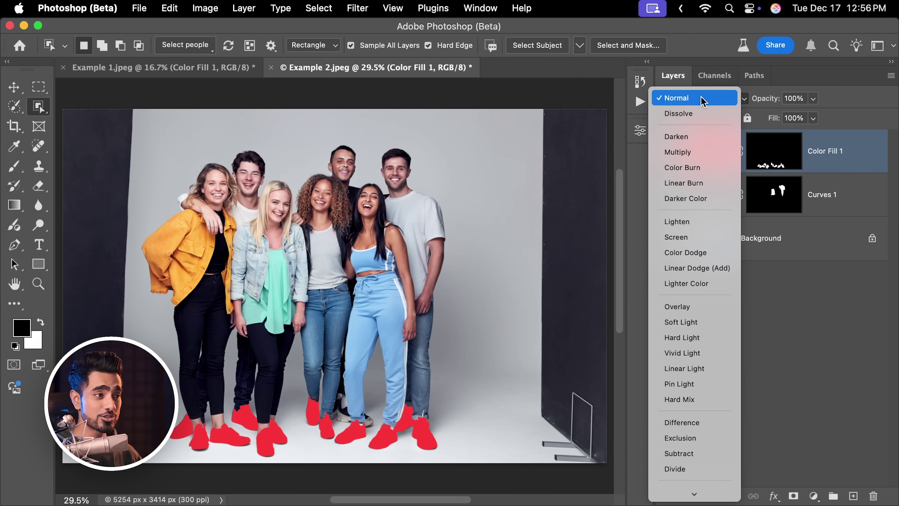
left_click(684, 155)
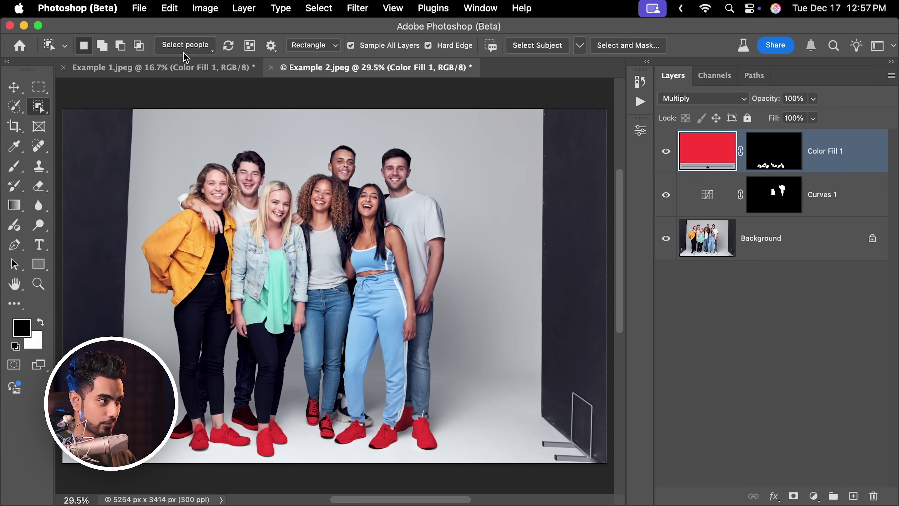
Step: Select the entire woman in the light blue outfit via Select People, picking her from all faces
left_click(191, 45)
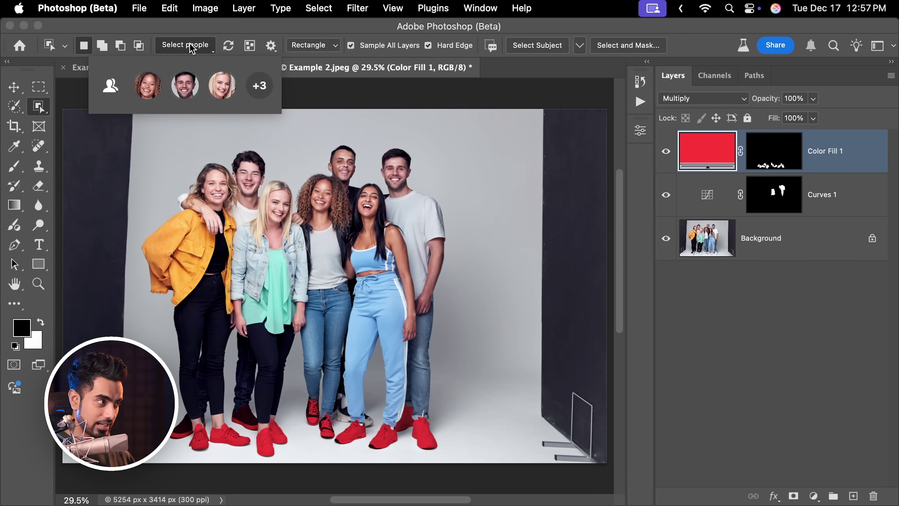
left_click(260, 86)
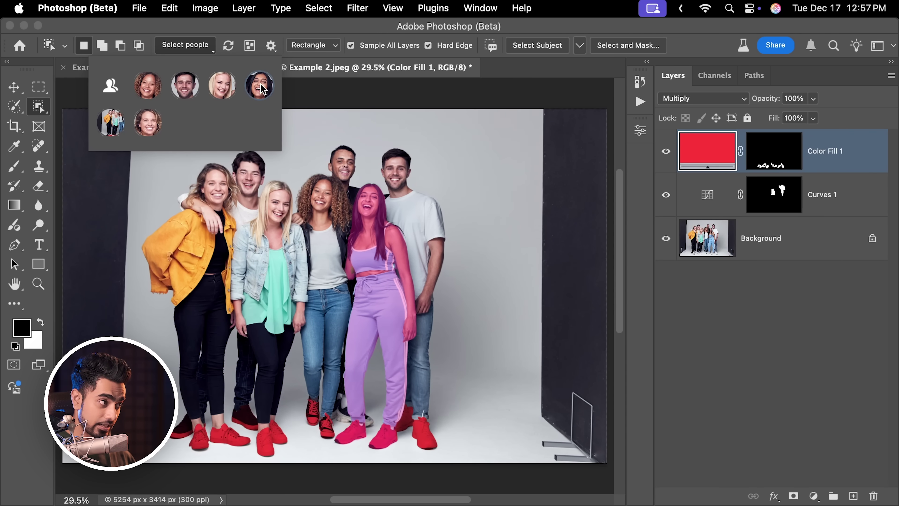
left_click(260, 87)
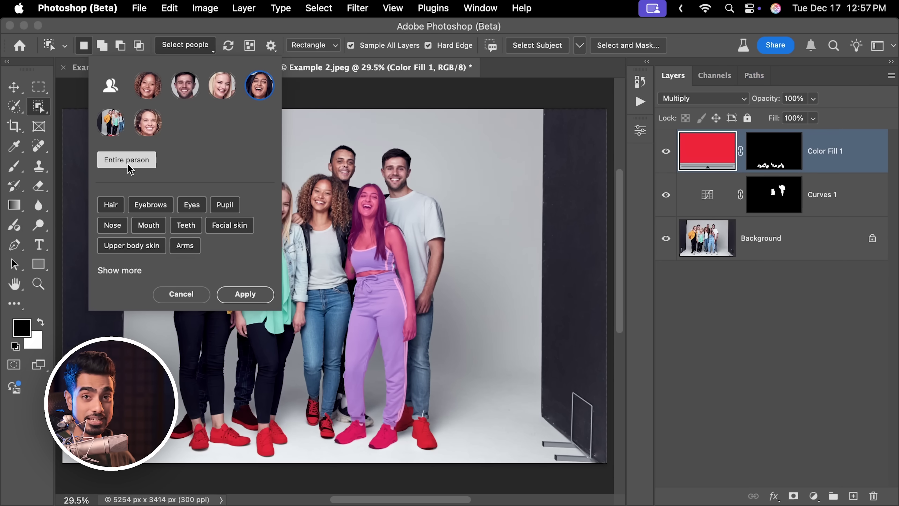
left_click(245, 295)
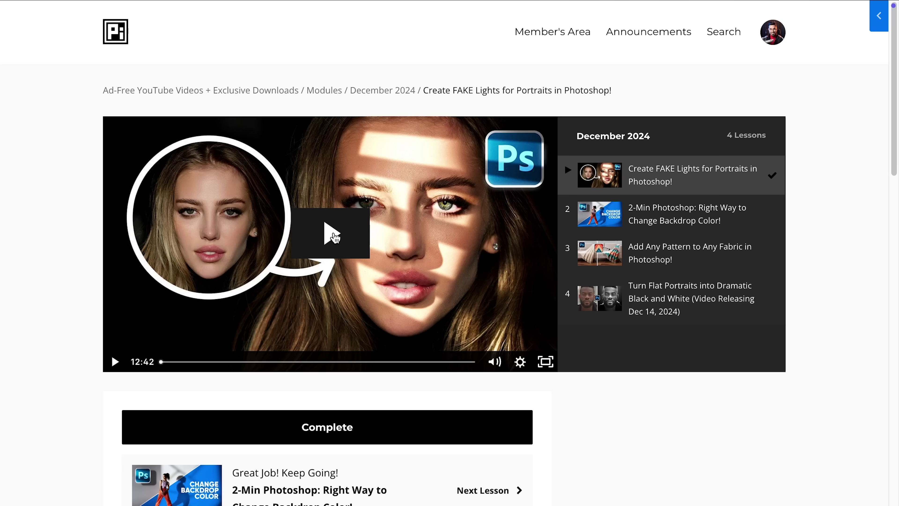
Step: Play the course video, then zoom in on the Example 3 crowd photo
left_click(337, 233)
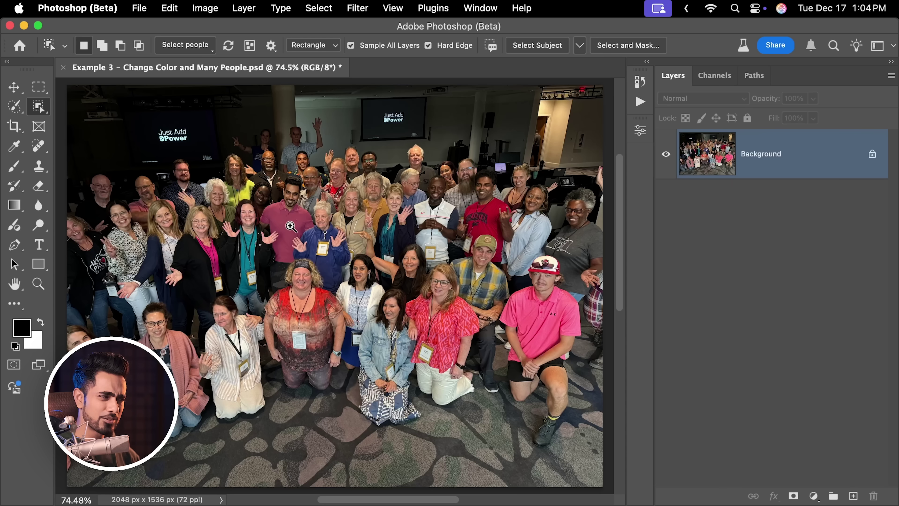
left_click_drag(290, 226, 307, 223)
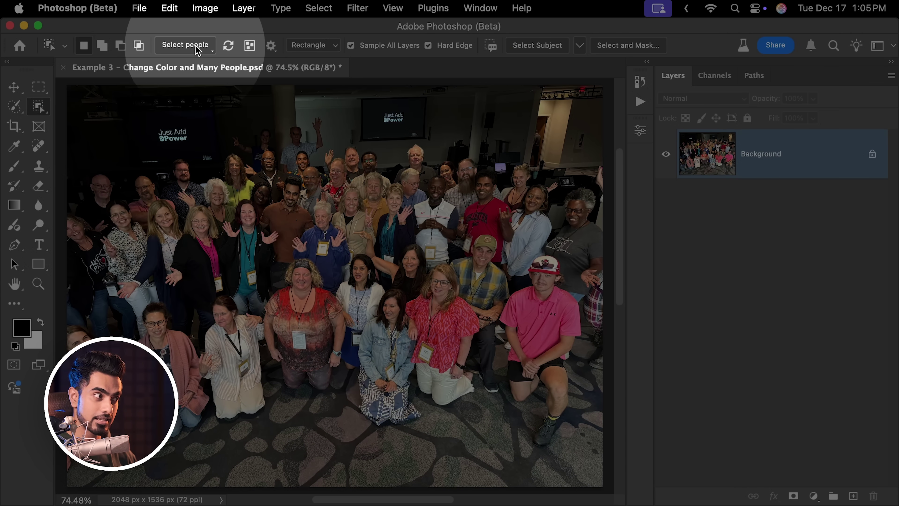
left_click(198, 49)
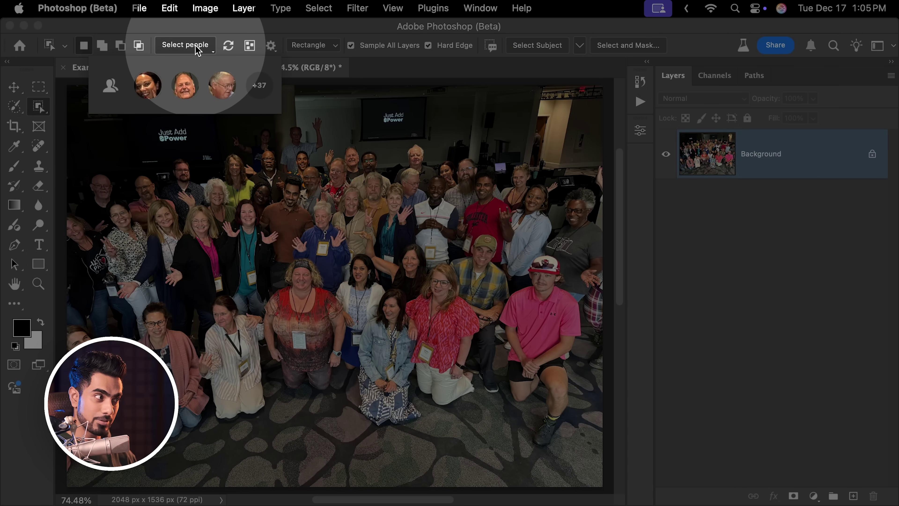
left_click(263, 89)
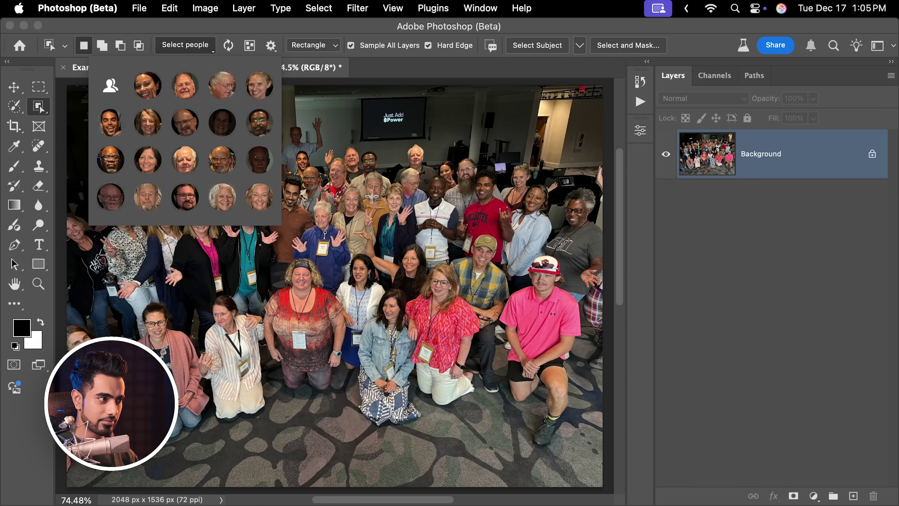
left_click(112, 85)
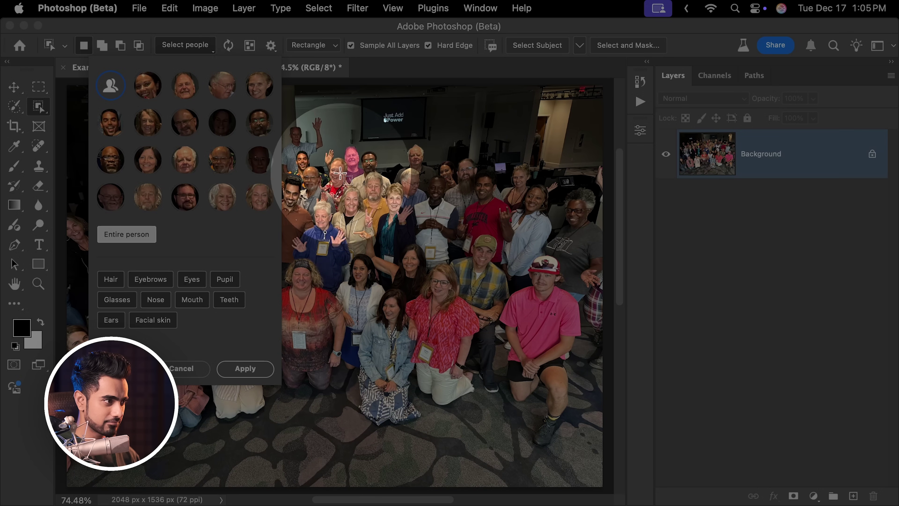
key("Escape")
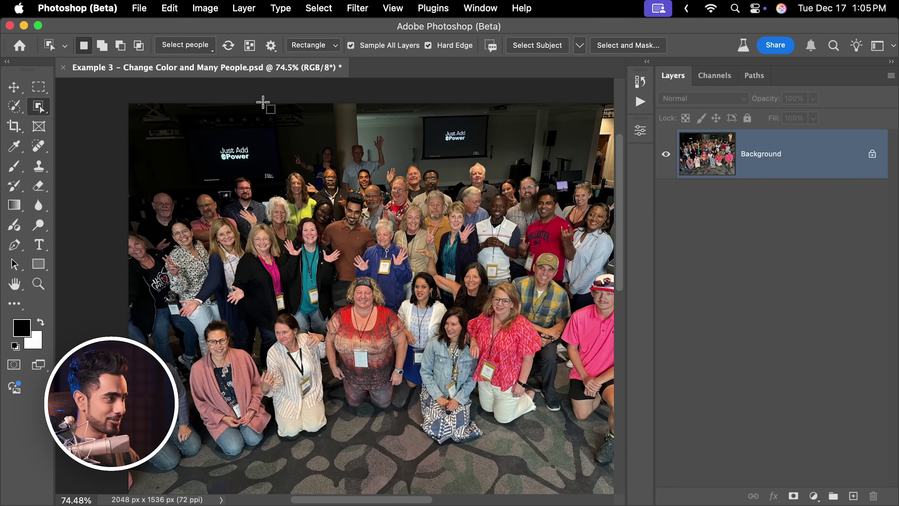
left_click(181, 45)
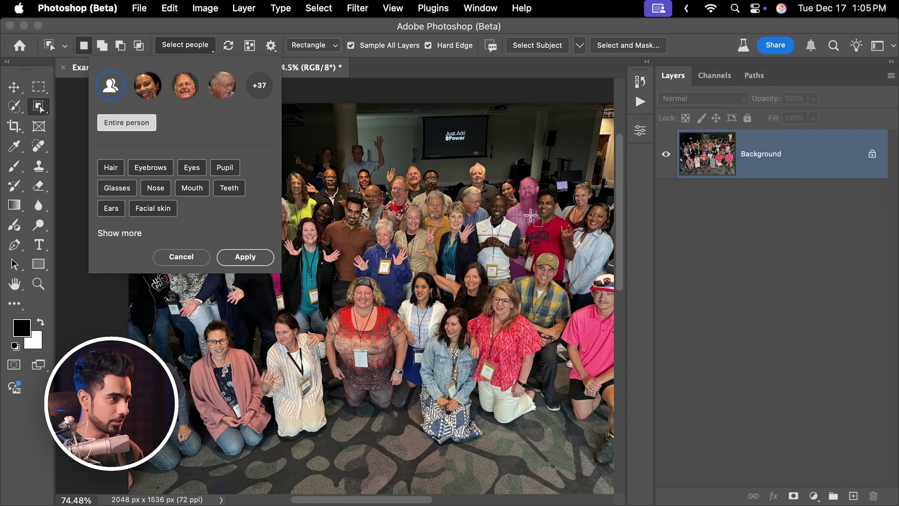
key("Escape")
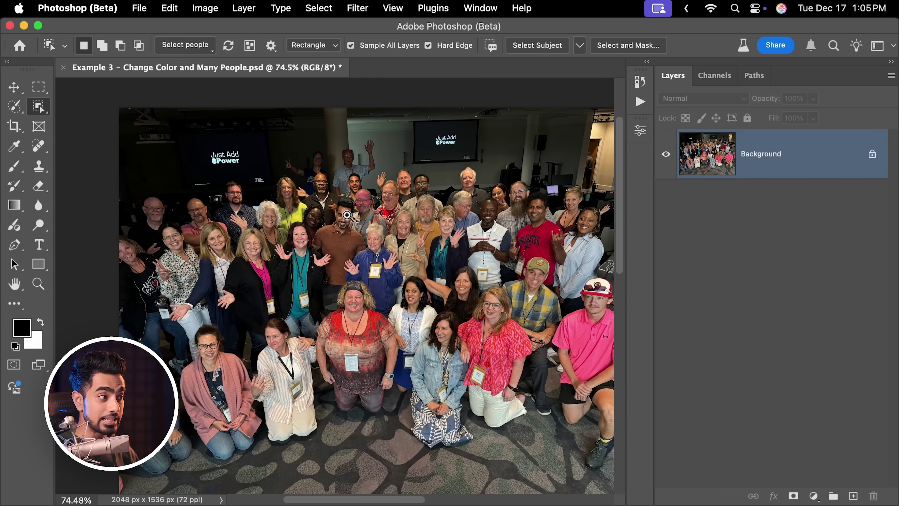
Step: Zoom in on the central man and select his brown polo shirt
left_click_drag(346, 215, 368, 217)
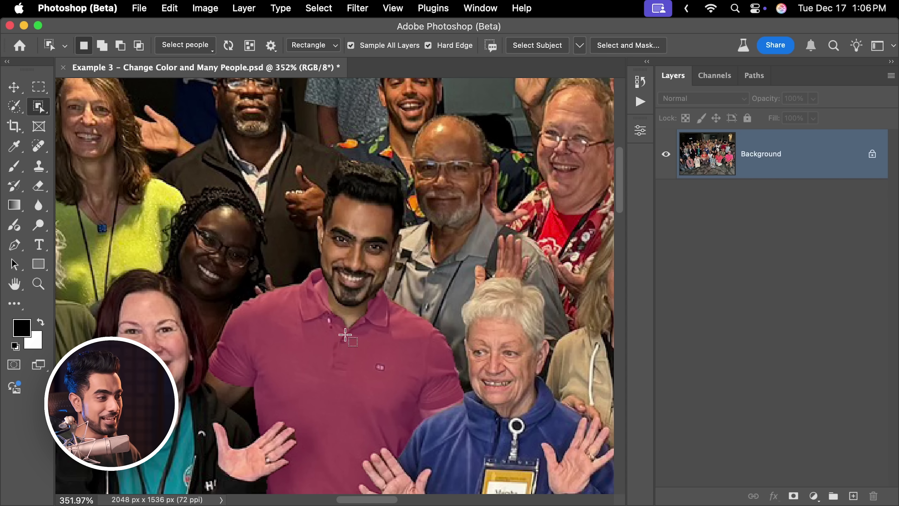
scroll(345, 334, "down", 5)
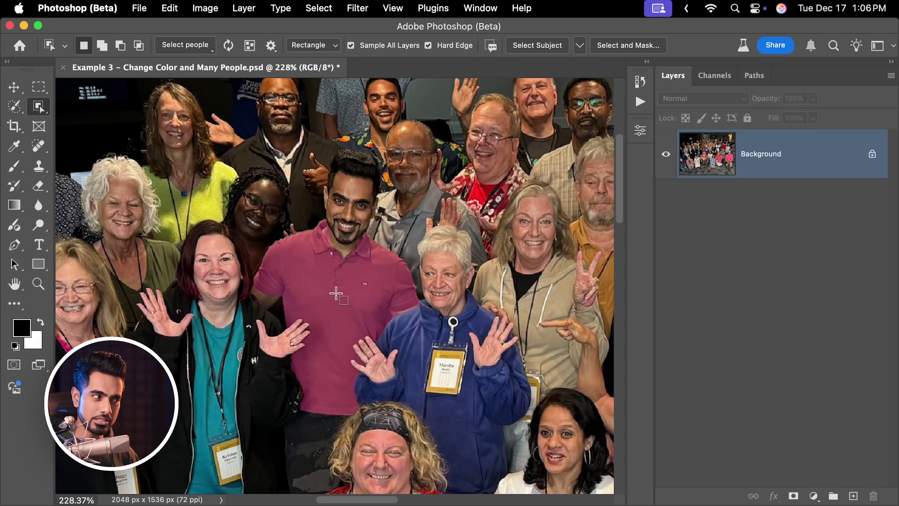
left_click(344, 306)
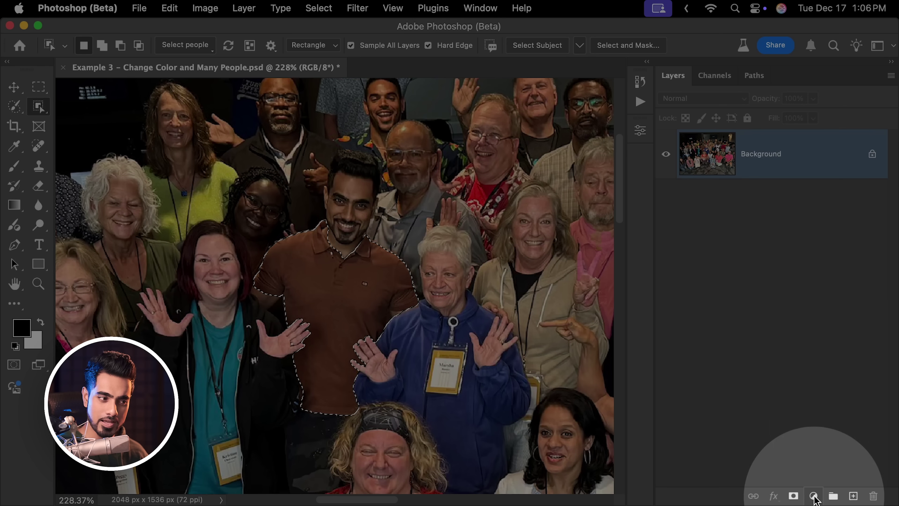
Step: Add a Hue/Saturation adjustment layer and sample the shirt to target the Reds range
left_click(816, 496)
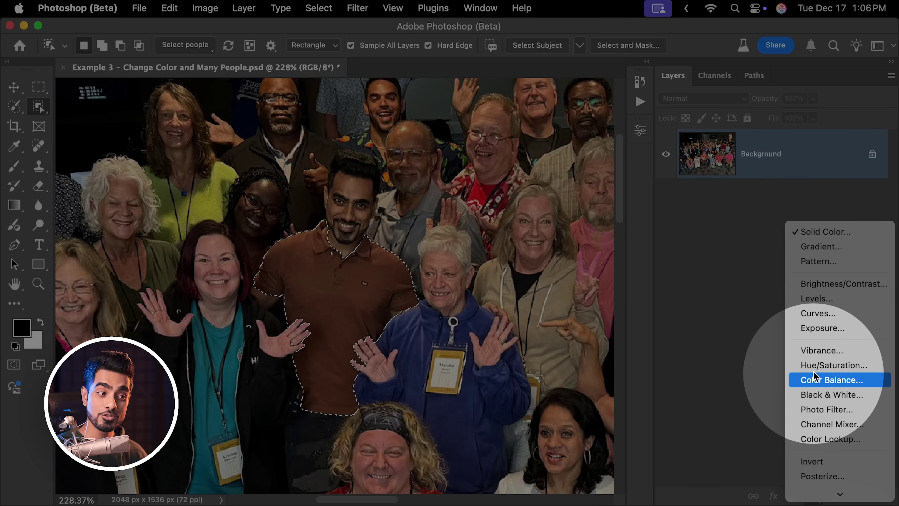
left_click(820, 366)
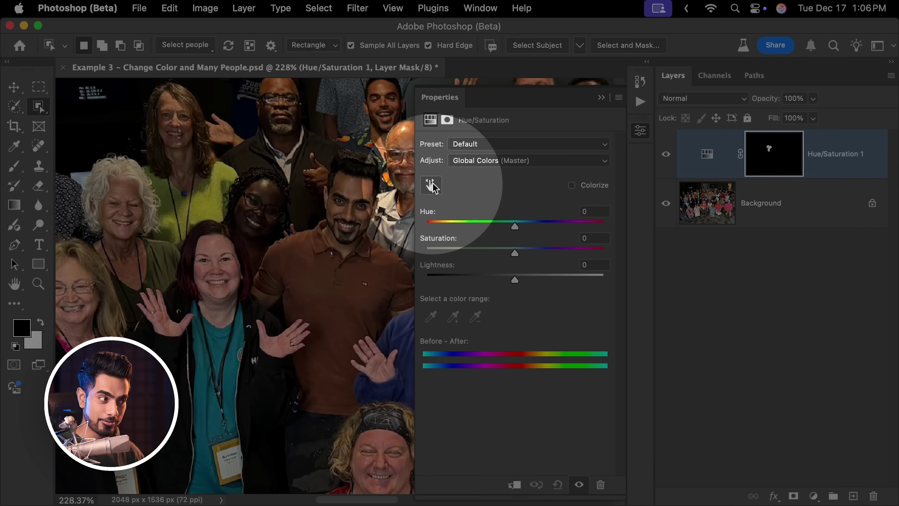
left_click(431, 185)
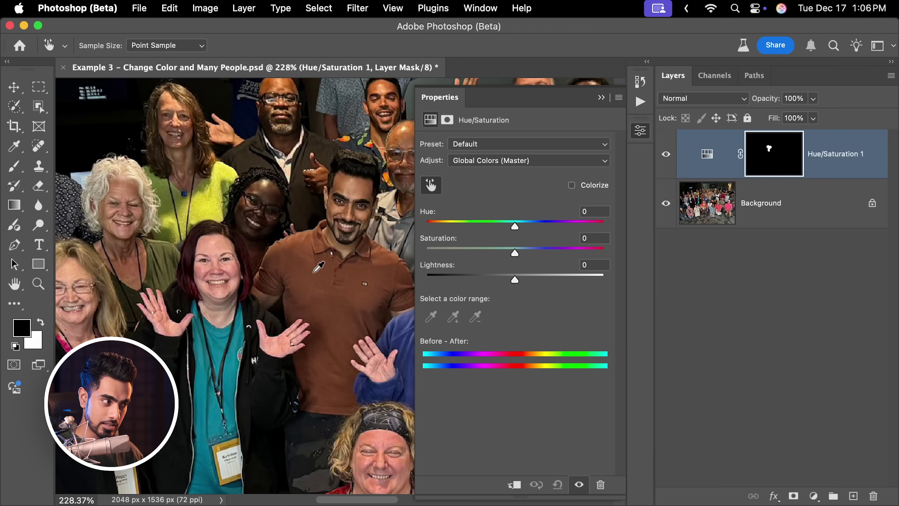
left_click(318, 267)
scroll(367, 259, "right", 2)
left_click_drag(501, 360, 490, 360)
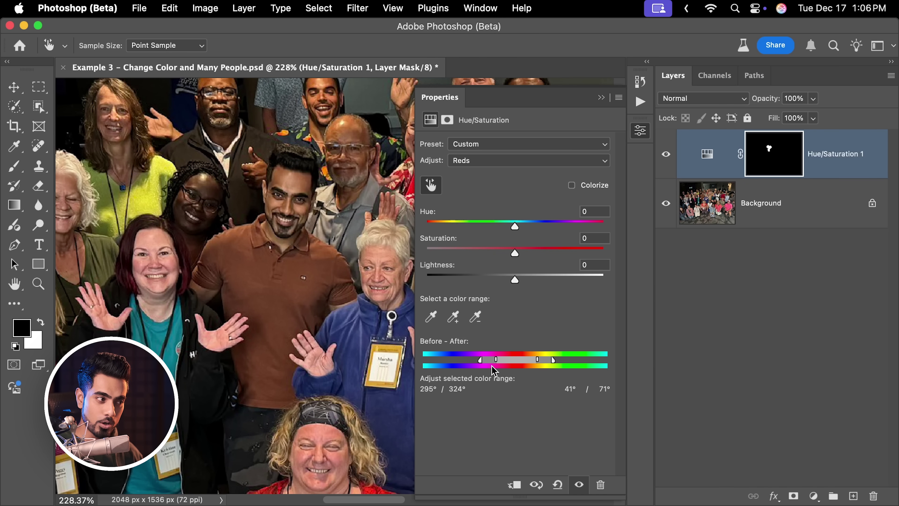
Step: Turn the shirt red with Hue -25, Saturation +60 and Lightness +37
left_click_drag(517, 226, 556, 253)
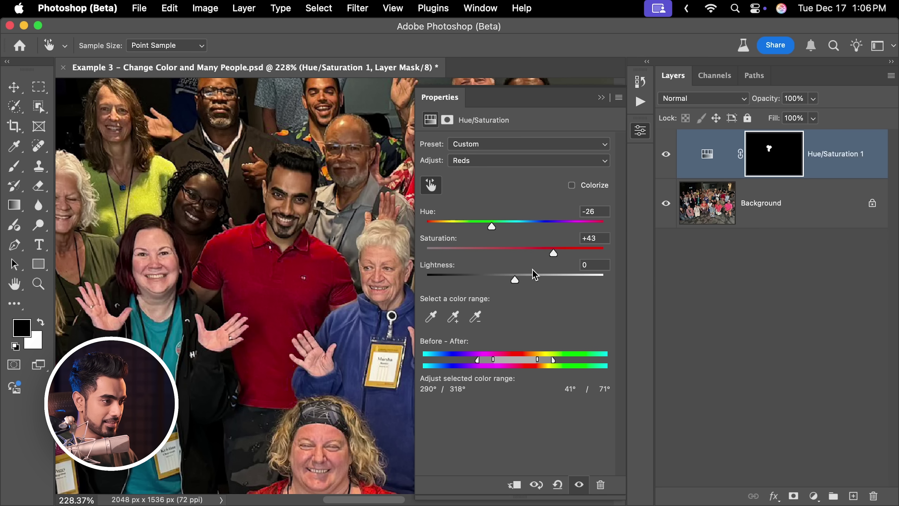
left_click_drag(518, 282, 569, 260)
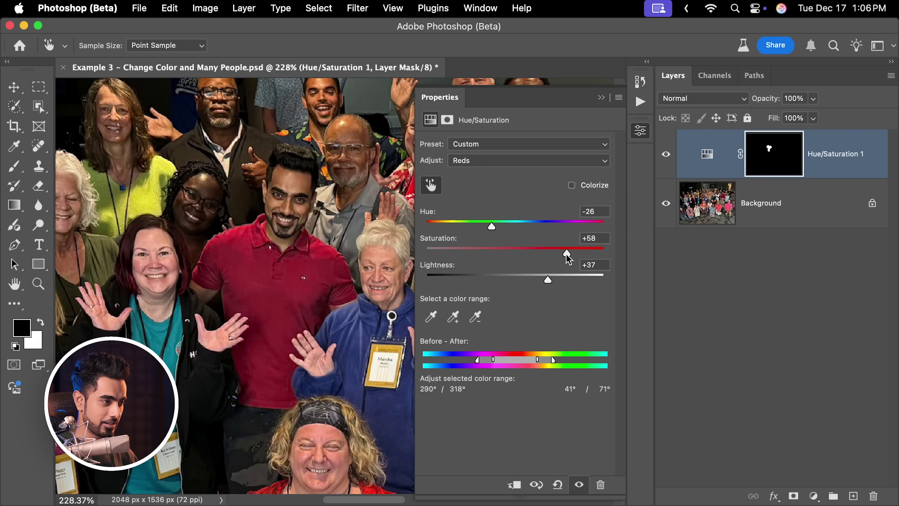
scroll(233, 281, "down", 5)
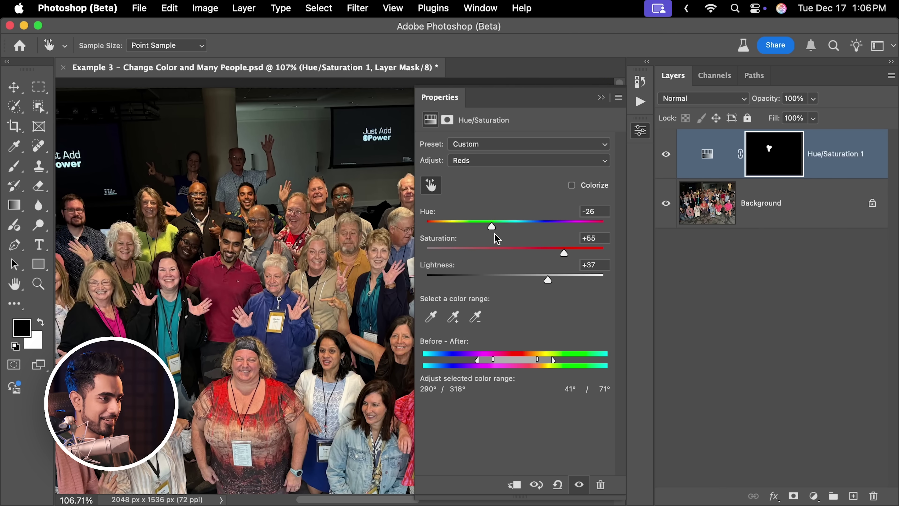
left_click_drag(490, 226, 492, 226)
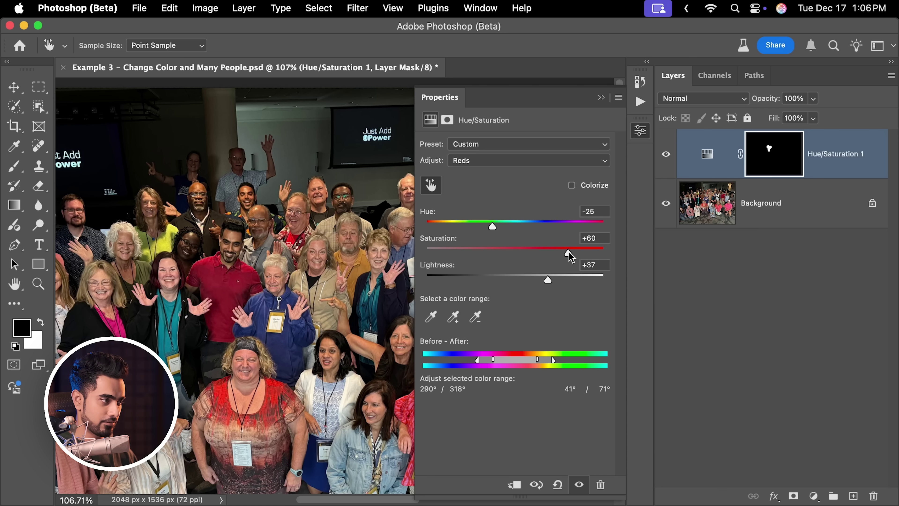
left_click(601, 97)
key("super+minus")
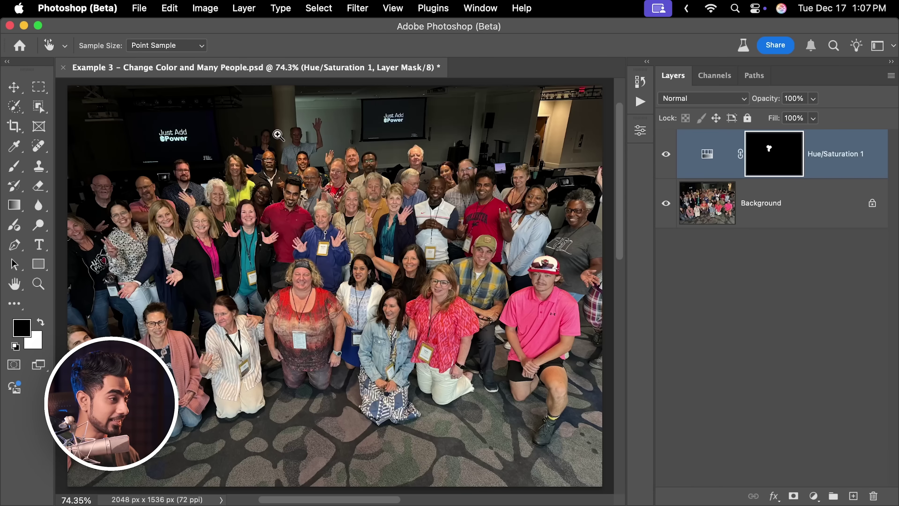
left_click_drag(278, 135, 341, 115)
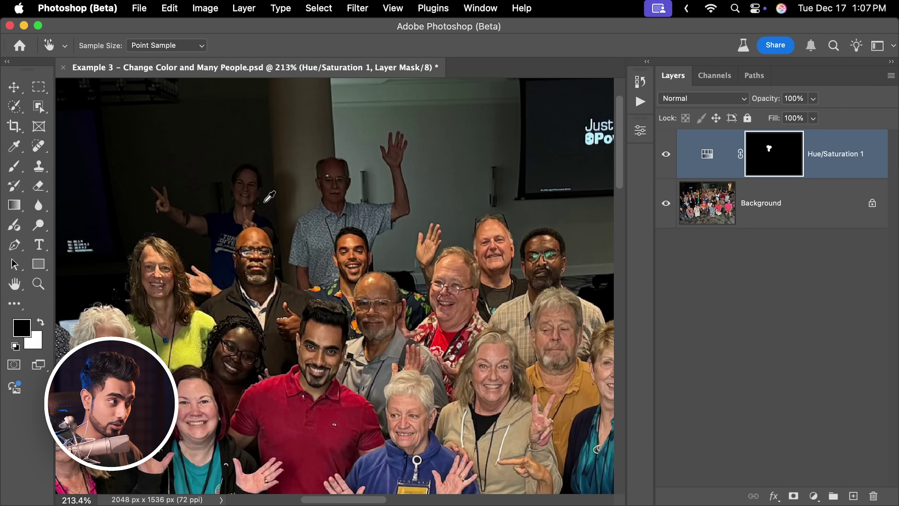
Step: Select the waving man and the woman beside him at the back with Object Selection
left_click(39, 107)
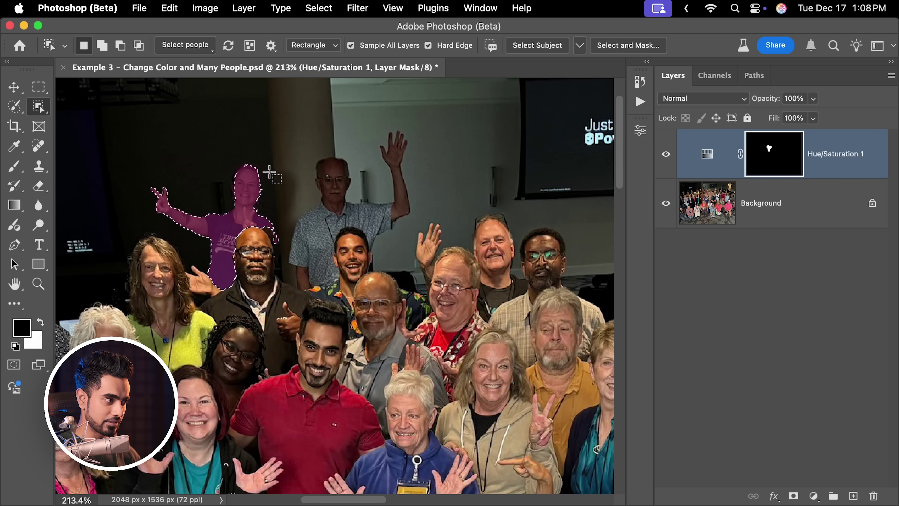
key("shift")
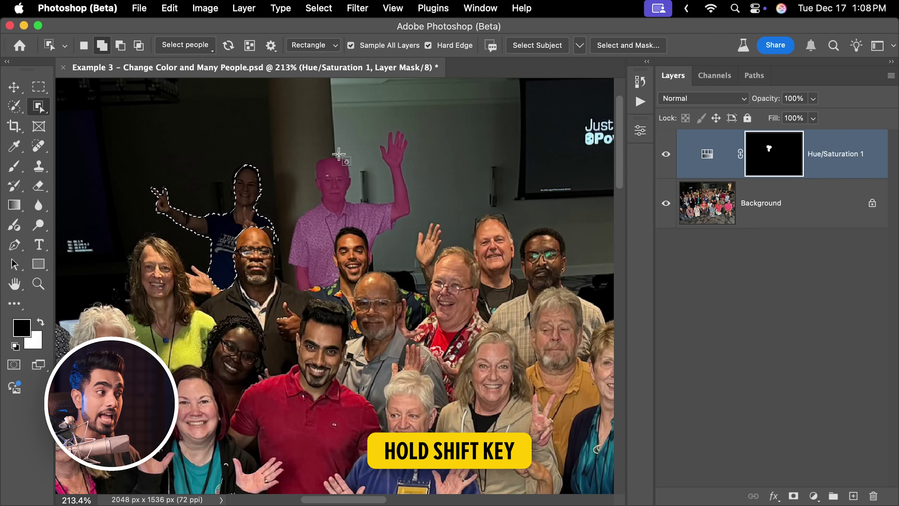
left_click(343, 152, "shift")
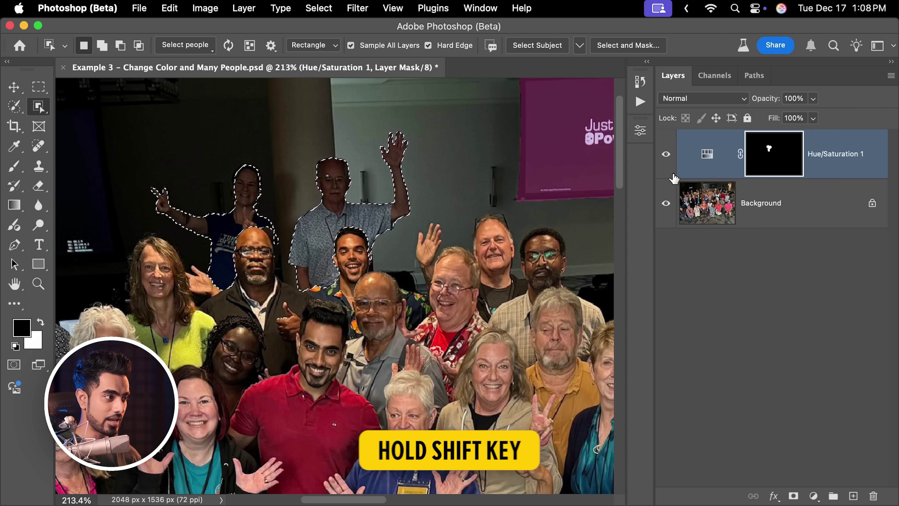
left_click(813, 496)
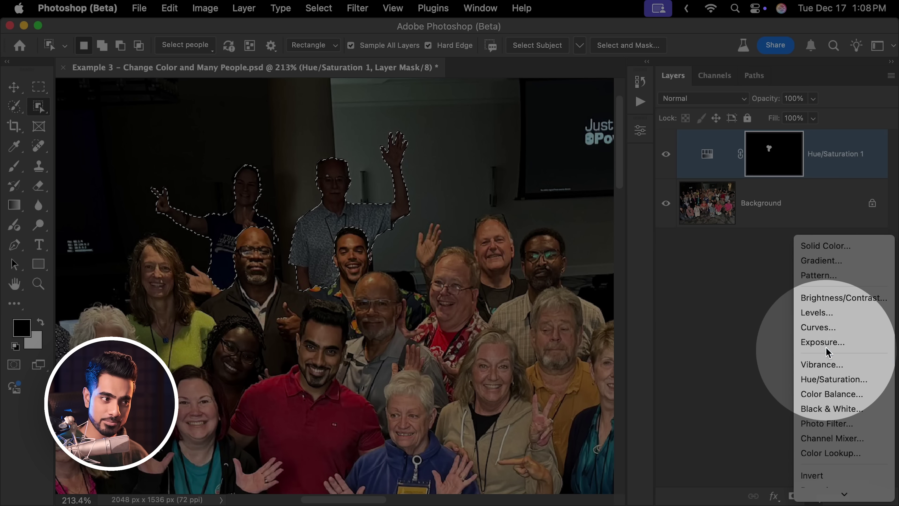
Step: Add a Curves layer raising the RGB curve to about 124/157 to brighten the back-row pair
left_click(825, 326)
left_click_drag(302, 246, 225, 251)
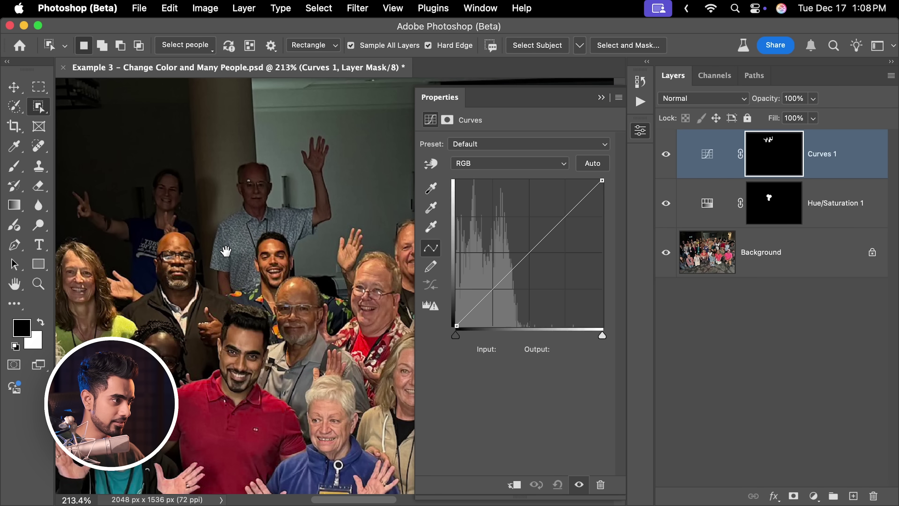
left_click_drag(521, 246, 527, 236)
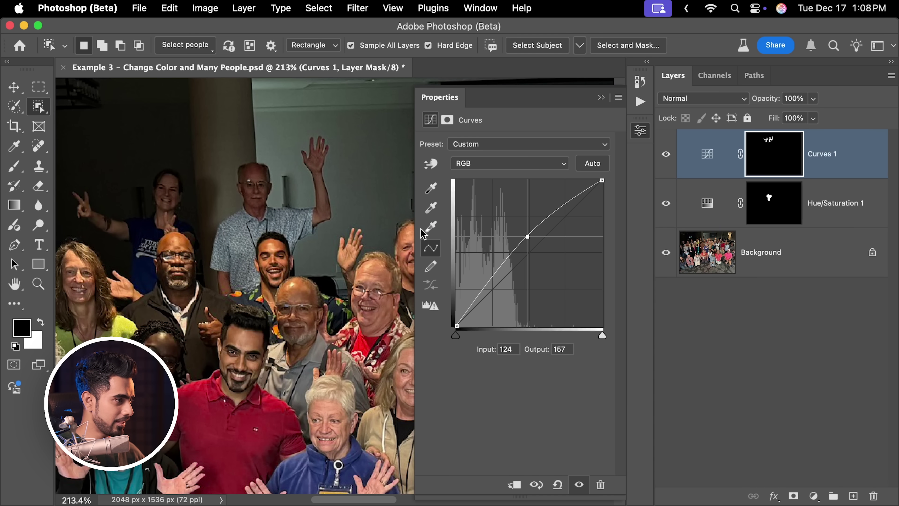
scroll(284, 229, "down", 3)
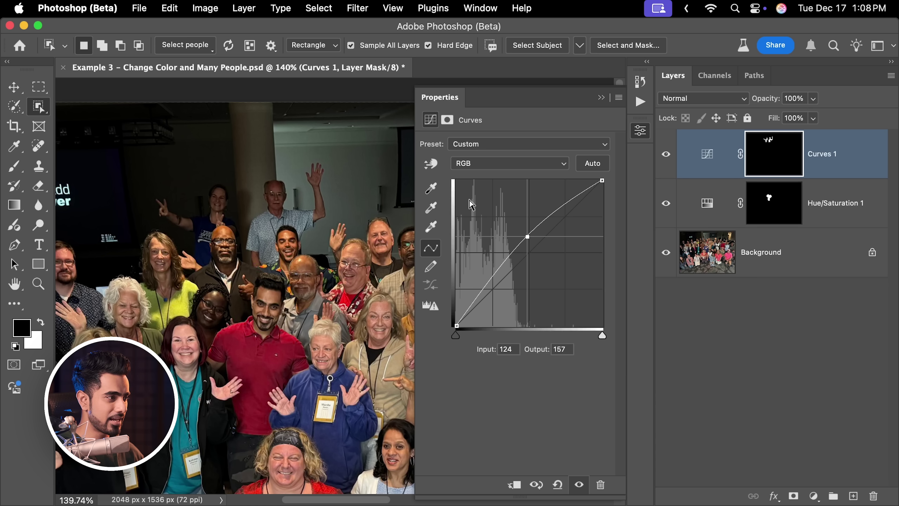
left_click_drag(525, 237, 524, 234)
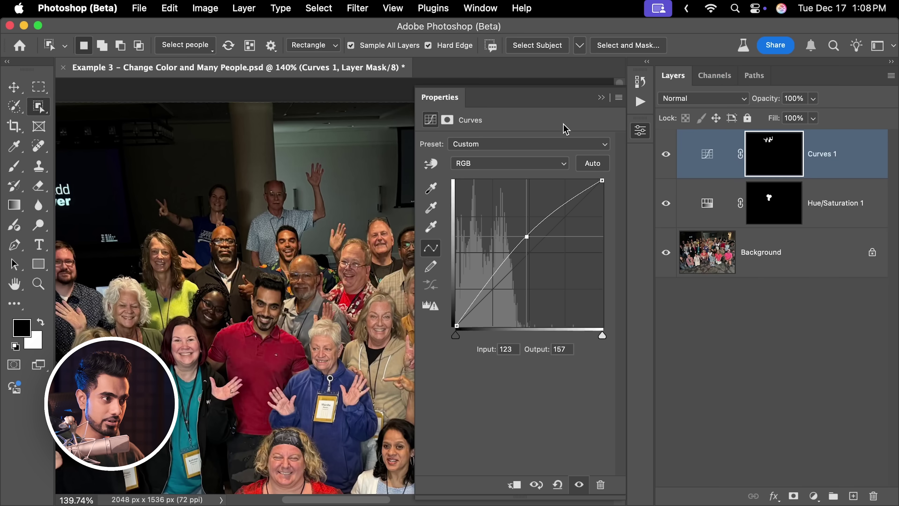
left_click(603, 100)
key("super+0")
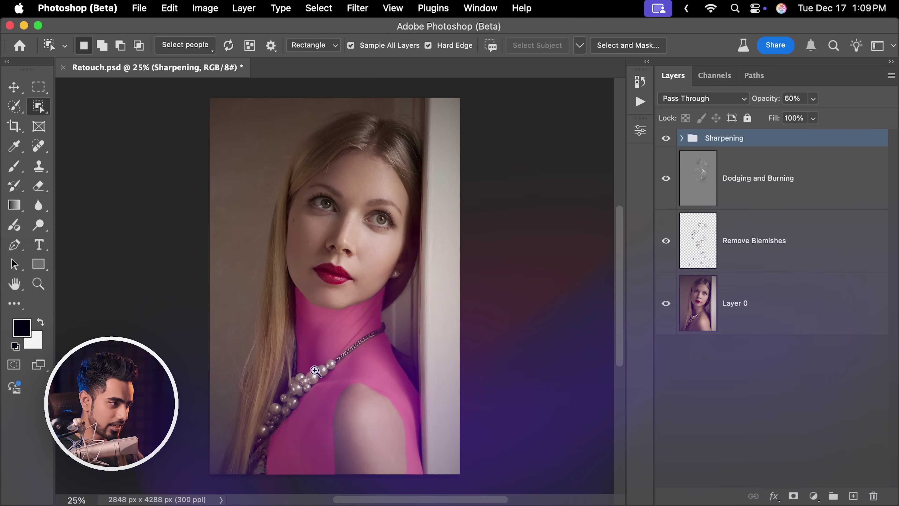
Step: Frame the Retouch portrait and run Select People detection on it
left_click_drag(361, 318, 372, 331)
left_click_drag(310, 353, 334, 311)
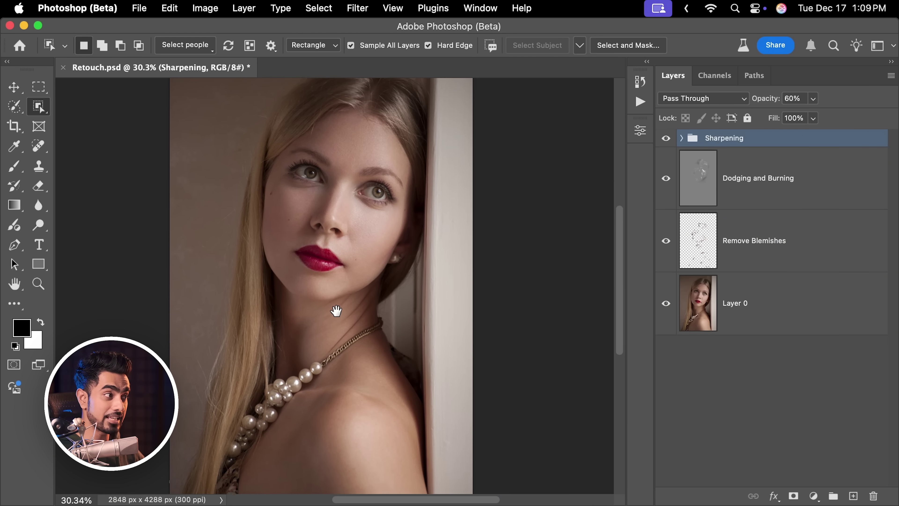
left_click(200, 50)
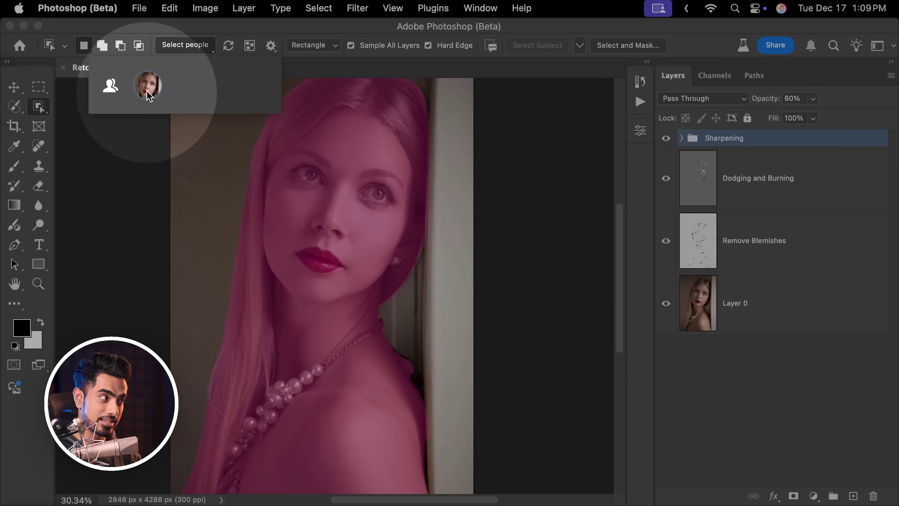
Step: Select only the necklace and earring via Select People Accessories and add a masked Curves layer
left_click(146, 89)
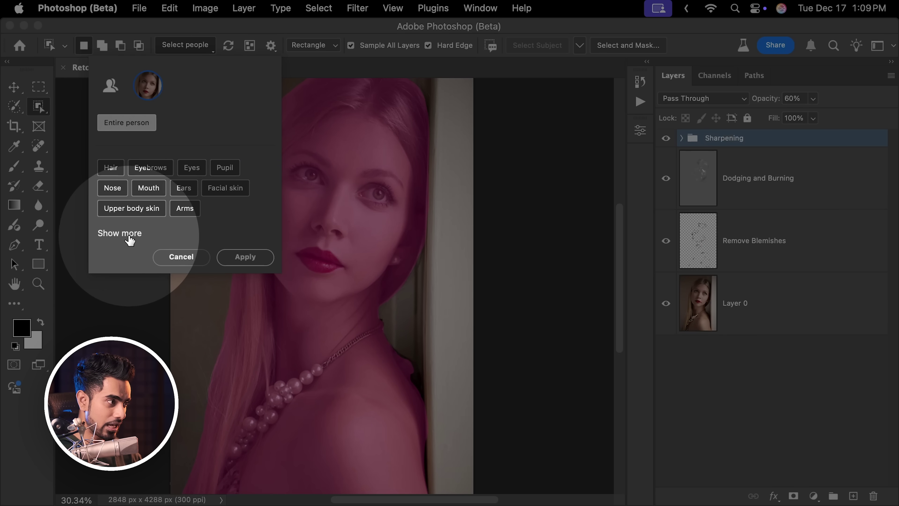
left_click(131, 233)
left_click(129, 231)
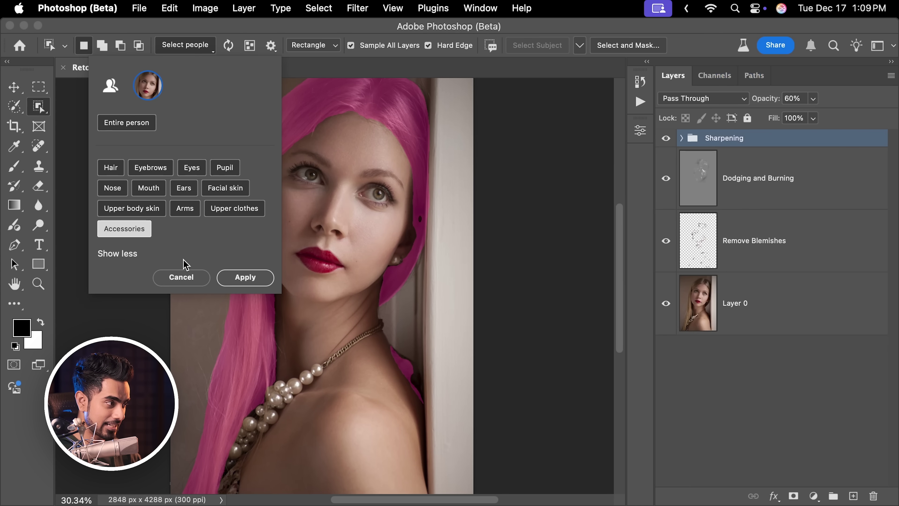
left_click(254, 279)
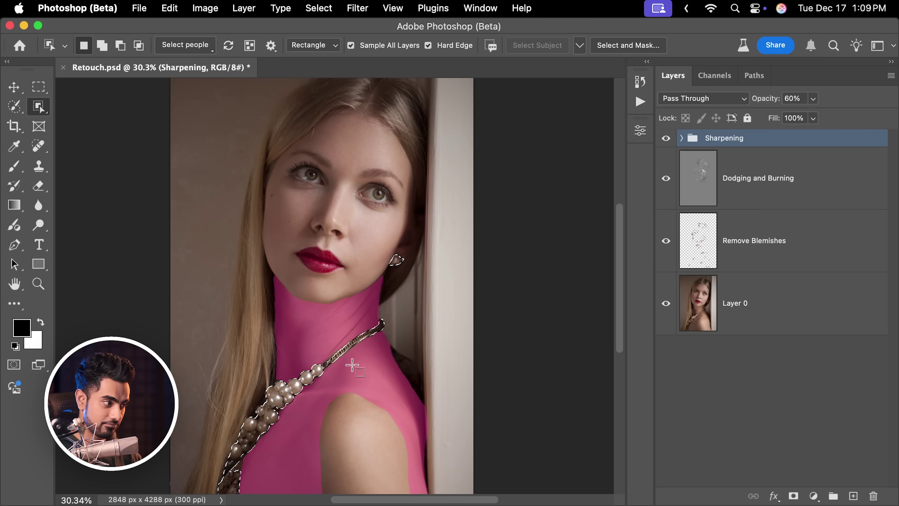
left_click(813, 496)
left_click(854, 313)
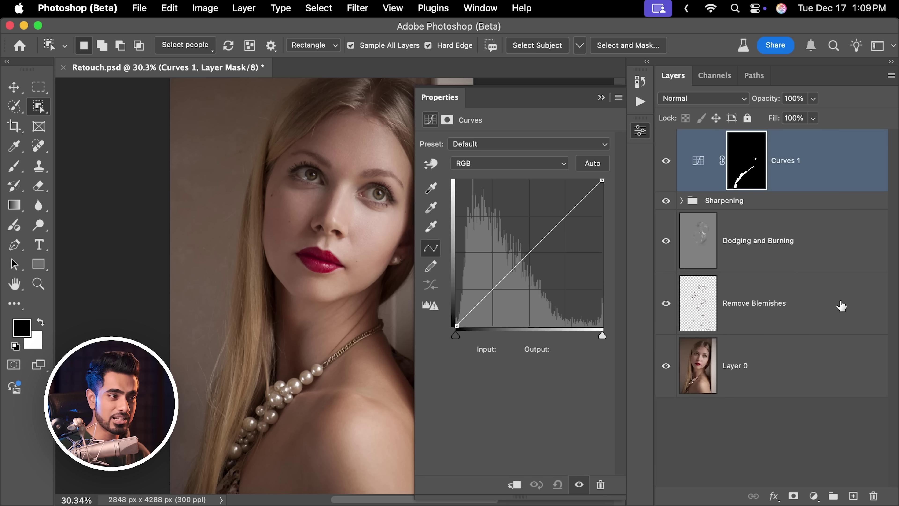
Step: Inspect the Curves 1 mask on its own, then return to the full portrait
left_click_drag(372, 228, 297, 209)
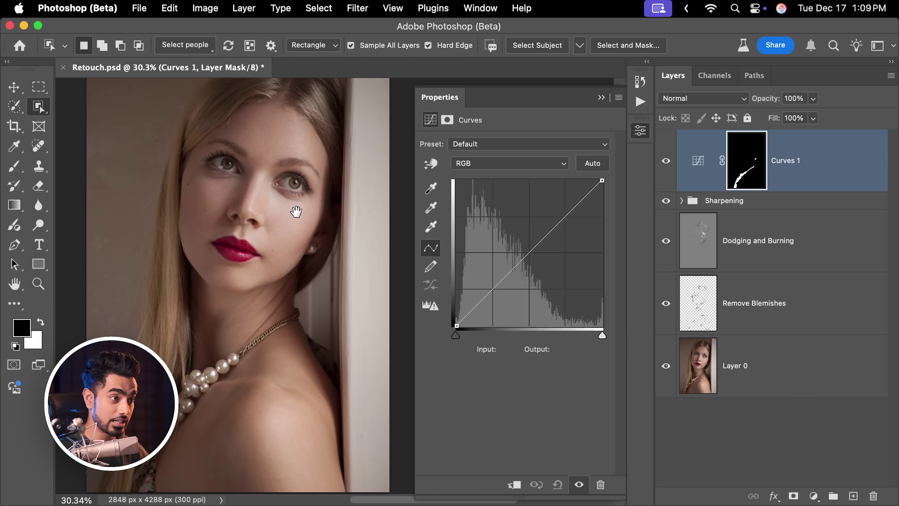
left_click(765, 170, "alt+shift")
left_click(753, 166, "alt")
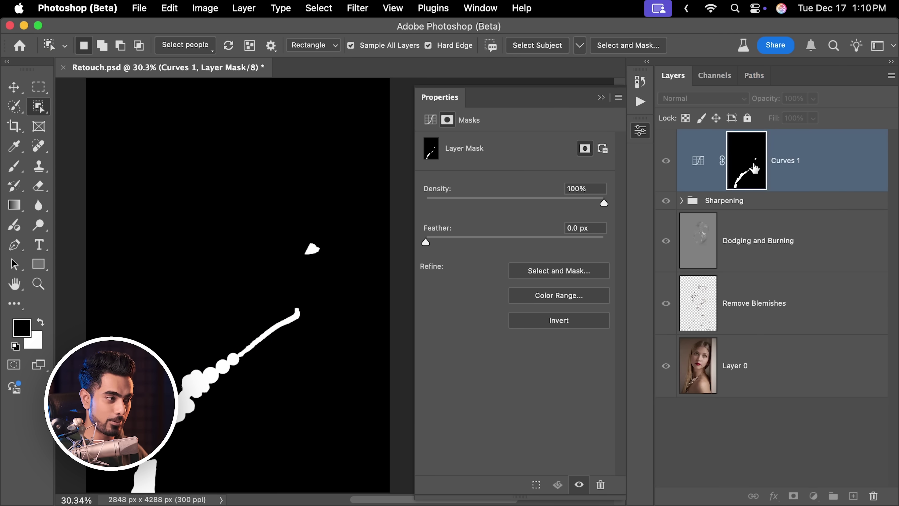
left_click(754, 169, "alt")
Step: Raise the Curves 1 RGB curve to Input 142, Output 177 to brighten the jewelry
left_click(690, 172)
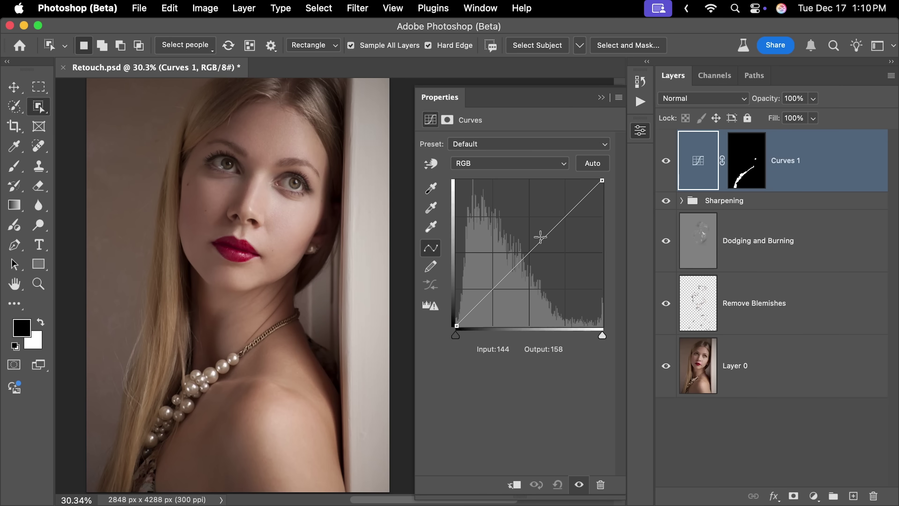
left_click(545, 235)
left_click_drag(544, 235, 537, 222)
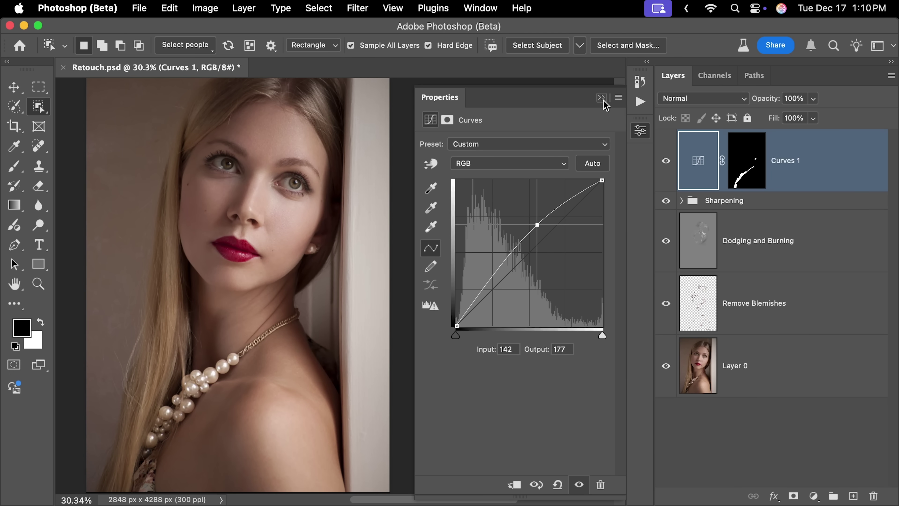
left_click(602, 99)
left_click_drag(272, 171, 333, 205)
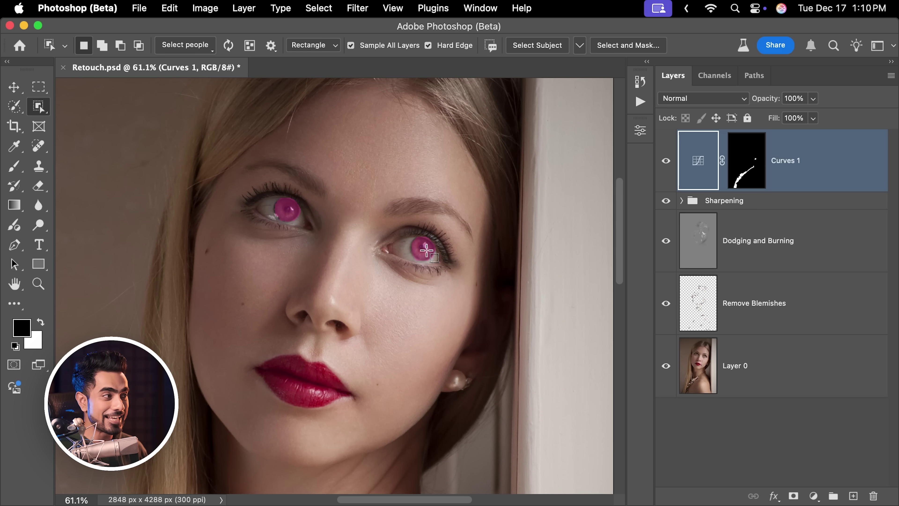
Step: Select both pupils with Object Selection and add a Curves layer masked to them
left_click(185, 45)
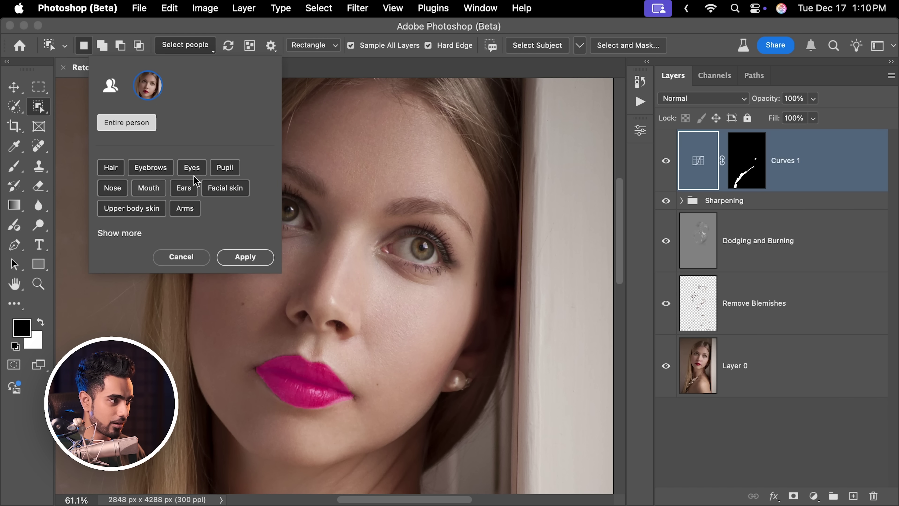
left_click(432, 29)
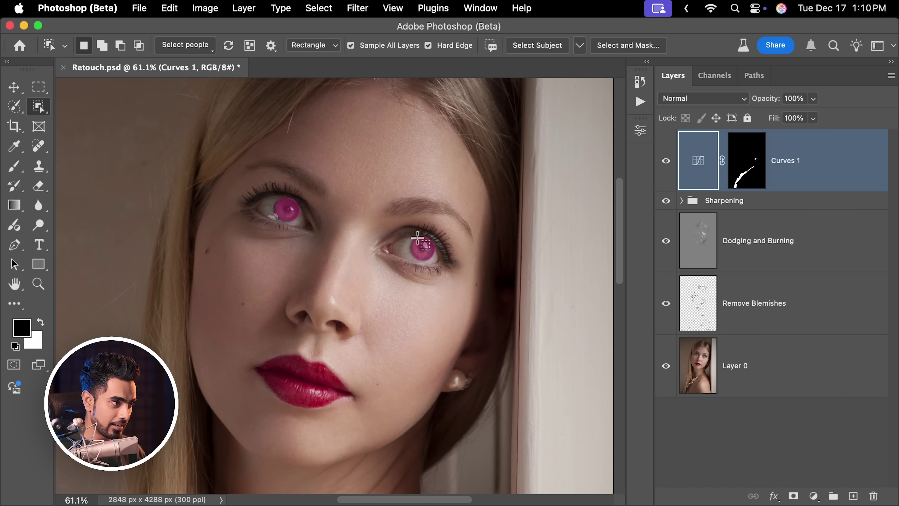
left_click(422, 253)
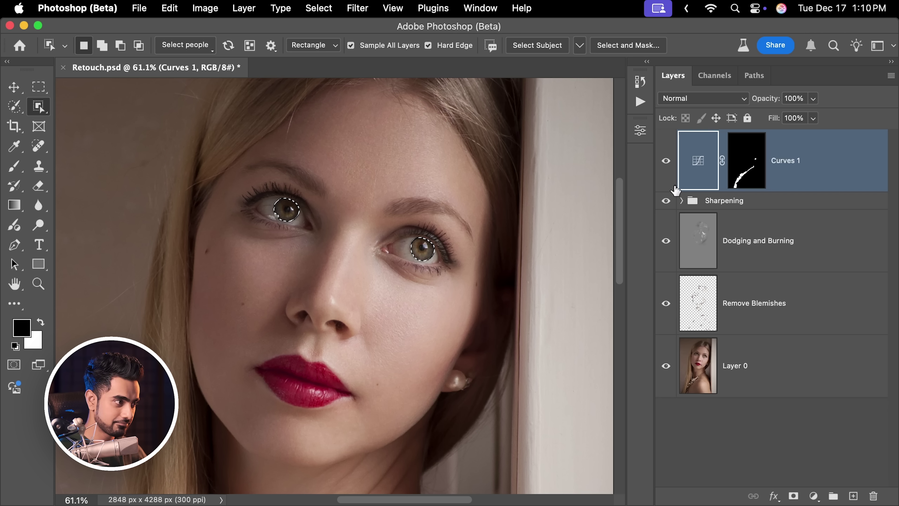
left_click(814, 497)
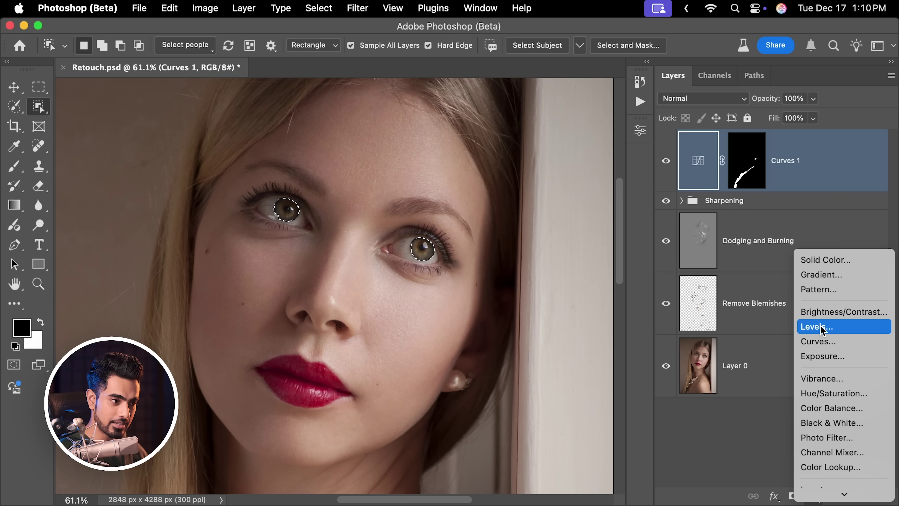
left_click(818, 343)
Step: Build an S-curve on the irises with the targeted adjustment tool, highlight point at 166/225
scroll(381, 222, "up", 3)
scroll(176, 204, "up", 5)
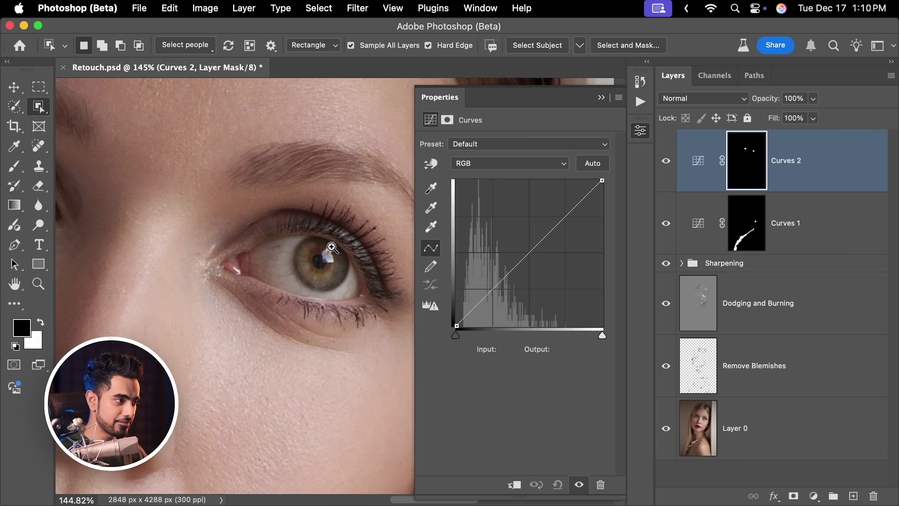
key("backslash")
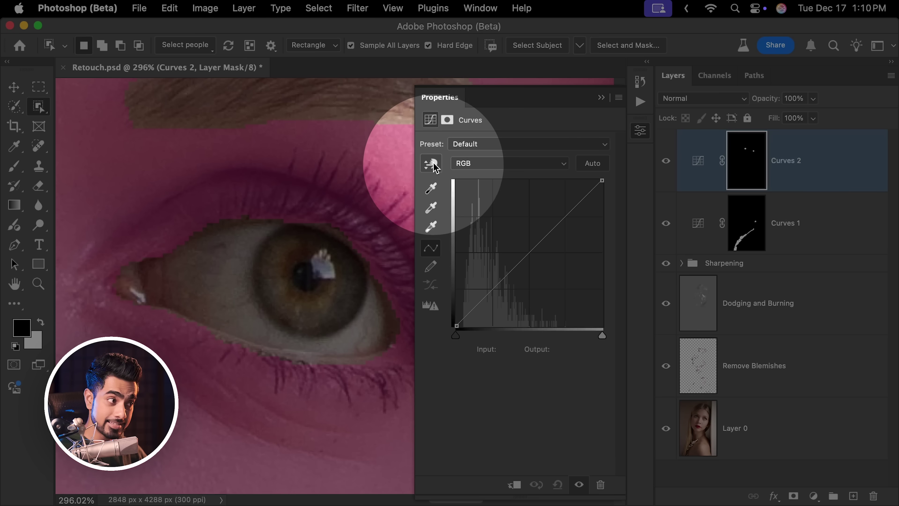
left_click(431, 164)
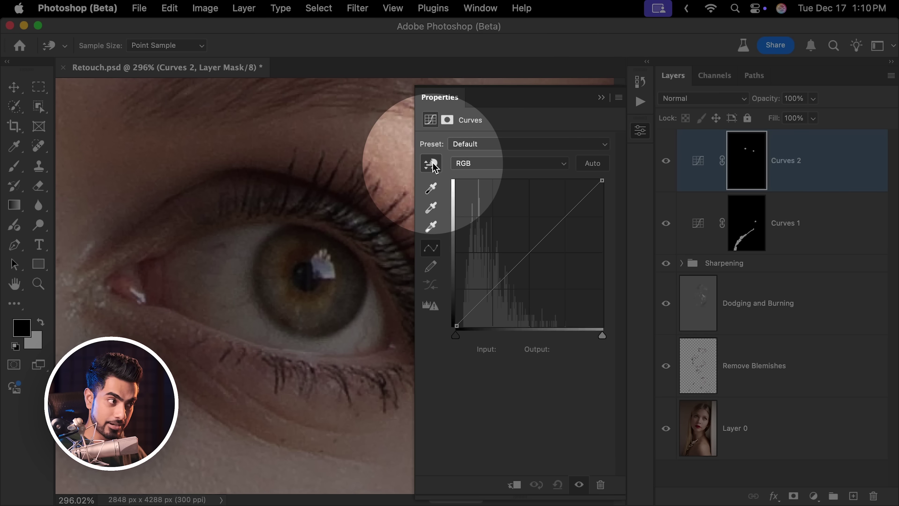
key("backslash")
left_click_drag(333, 274, 339, 255)
left_click_drag(343, 306, 345, 317)
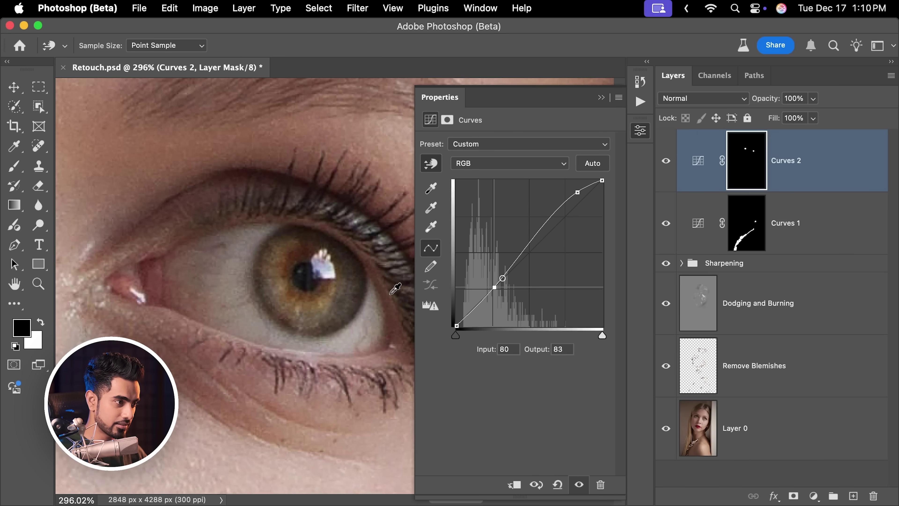
left_click_drag(577, 193, 545, 198)
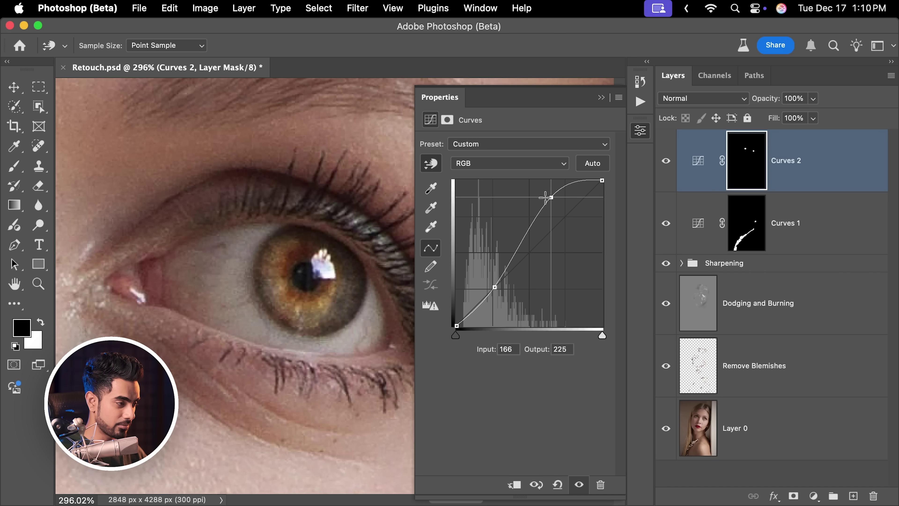
left_click(495, 284)
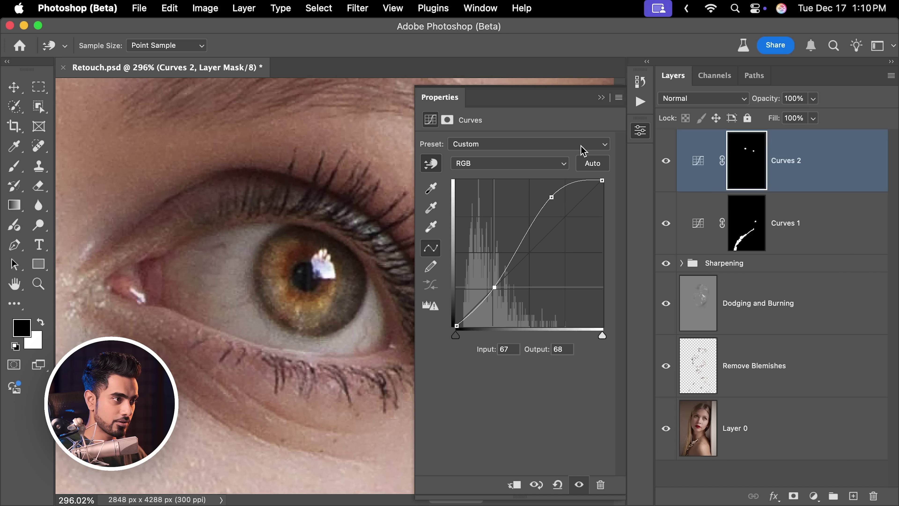
Step: Toggle Curves 2 visibility off and on to compare the irises with the original
left_click(602, 105)
scroll(372, 187, "down", 10)
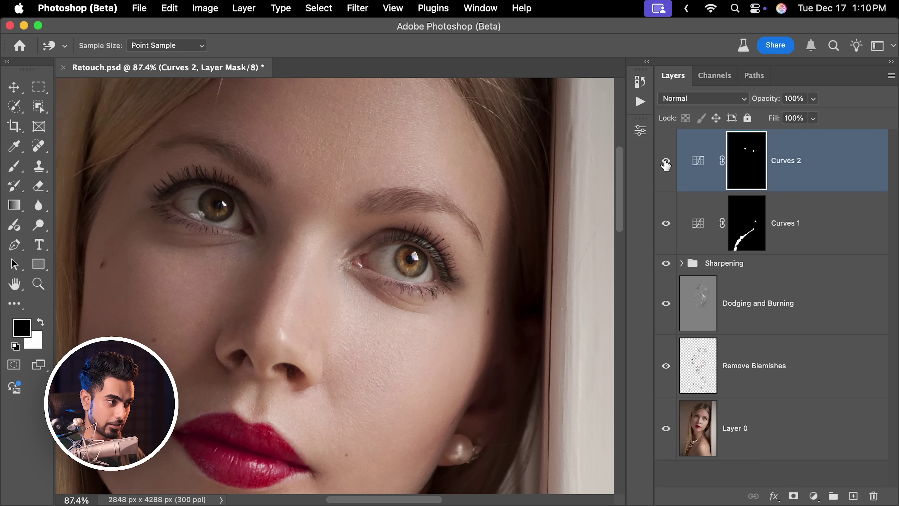
left_click(665, 164)
left_click(666, 163)
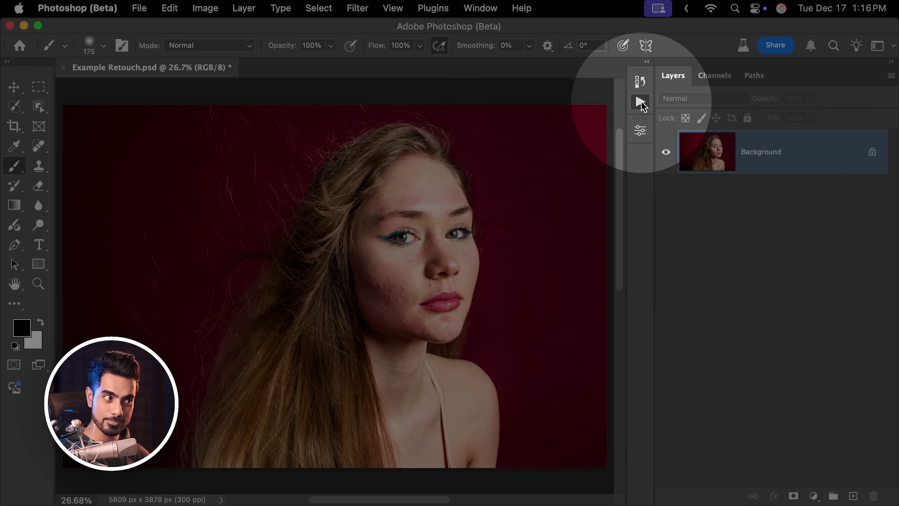
Step: Play the Skin Retouch 4K action from the PiXimperfect set in the Actions panel
left_click(641, 101)
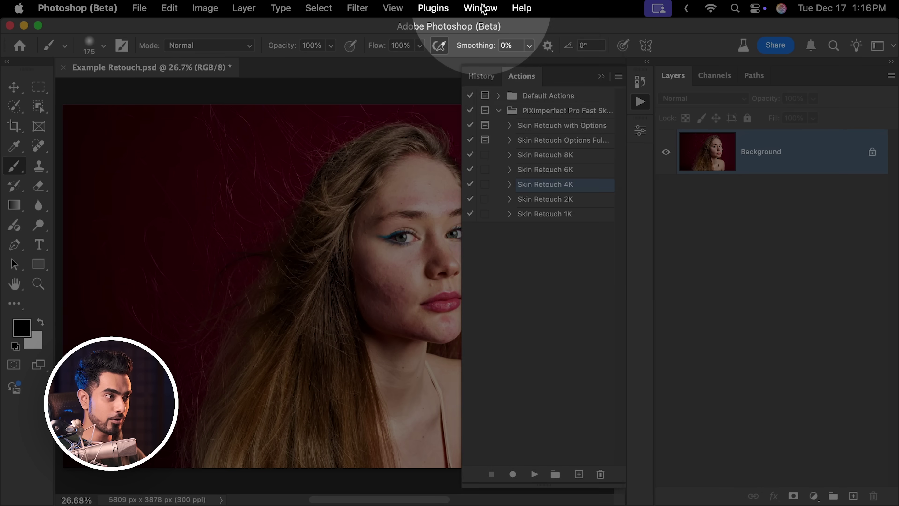
left_click(480, 8)
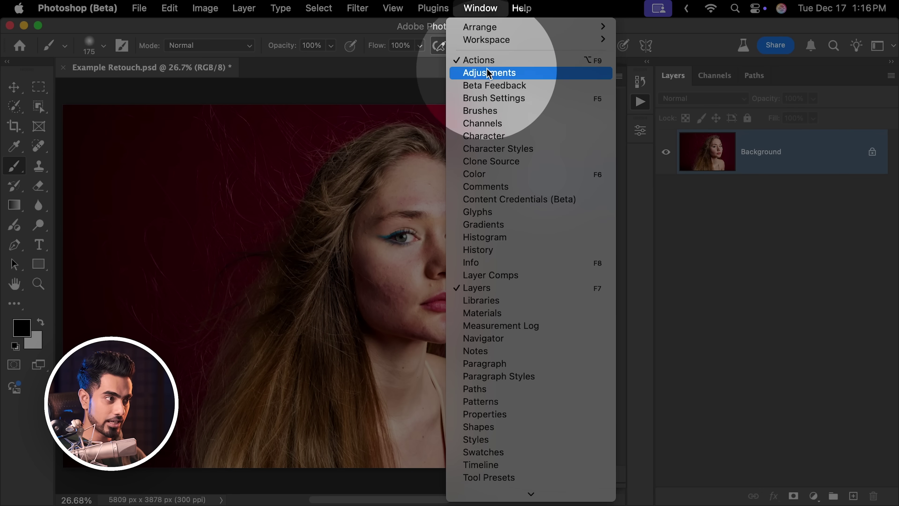
left_click(480, 7)
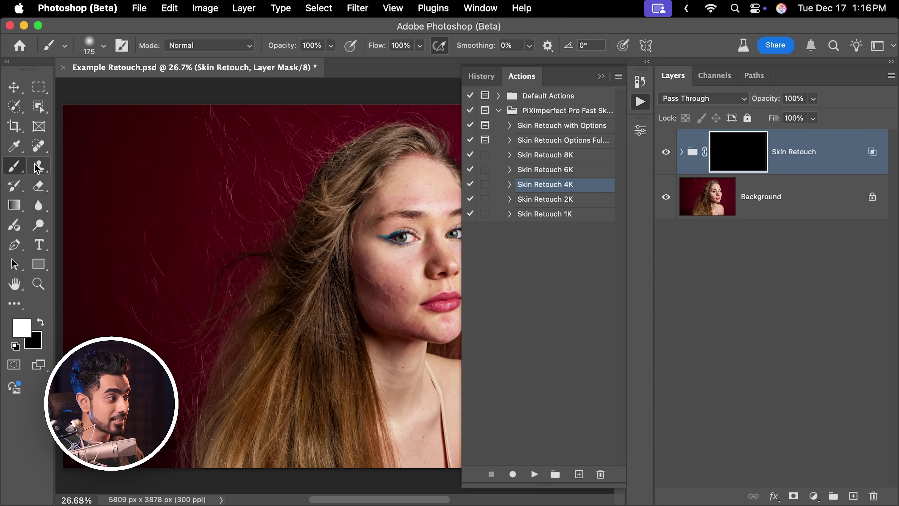
Step: Zoom into the face, undo a trial cheek stroke so the mask stays black, and choose Object Selection
left_click(366, 265)
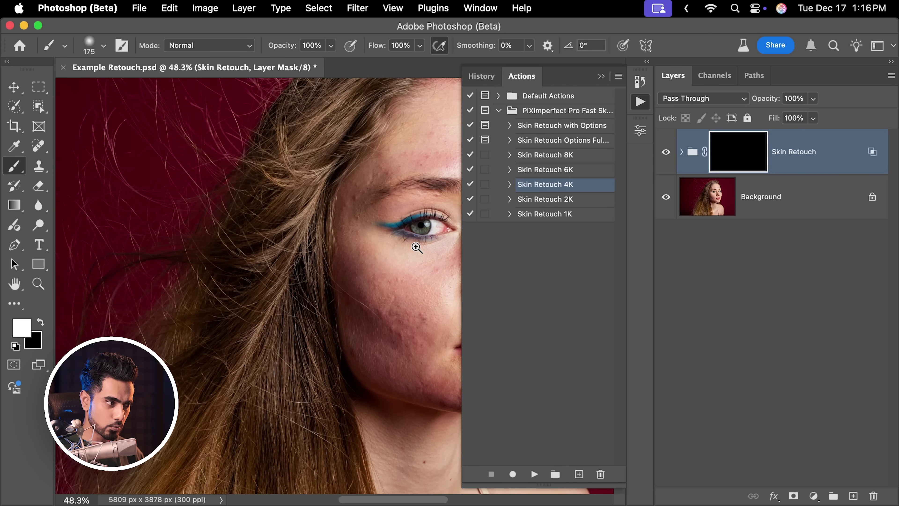
left_click_drag(407, 255, 280, 235)
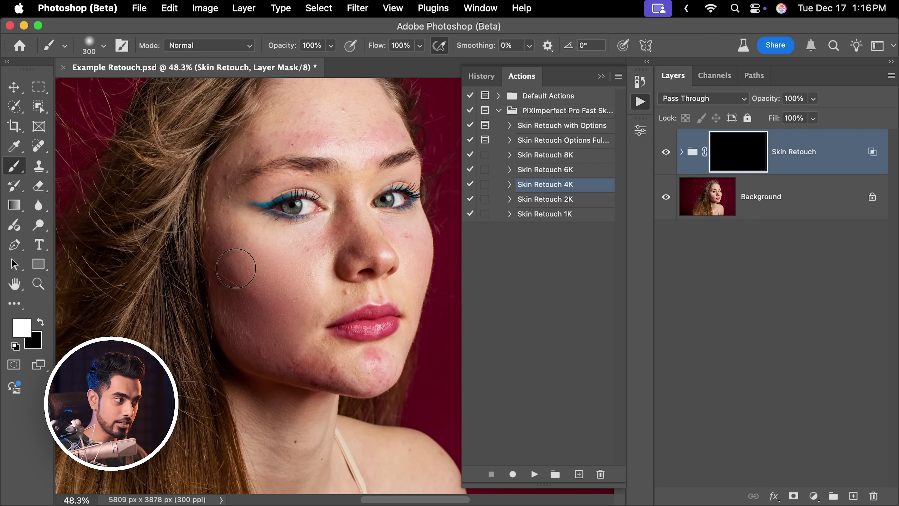
scroll(270, 206, "up", 3)
mouse_move(225, 218)
left_mouse_down()
mouse_move(256, 185)
mouse_move(339, 174)
left_mouse_up()
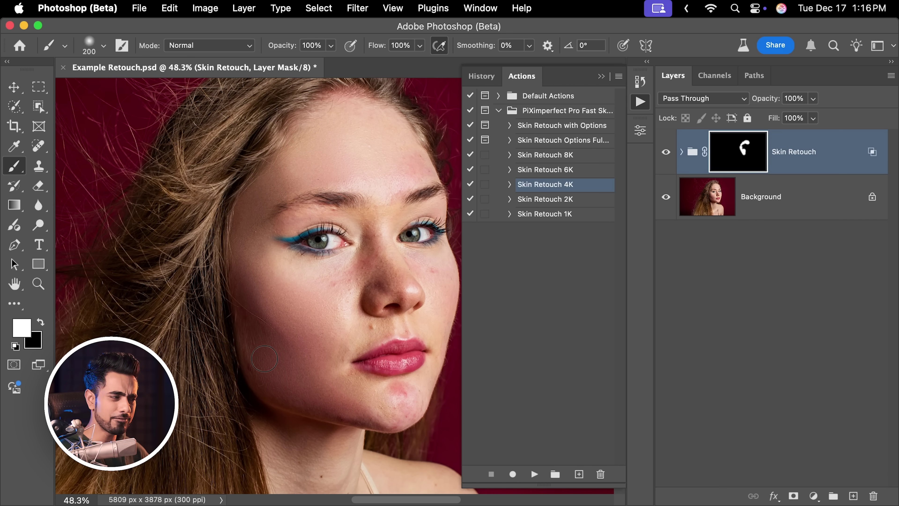
left_click_drag(813, 144, 873, 495)
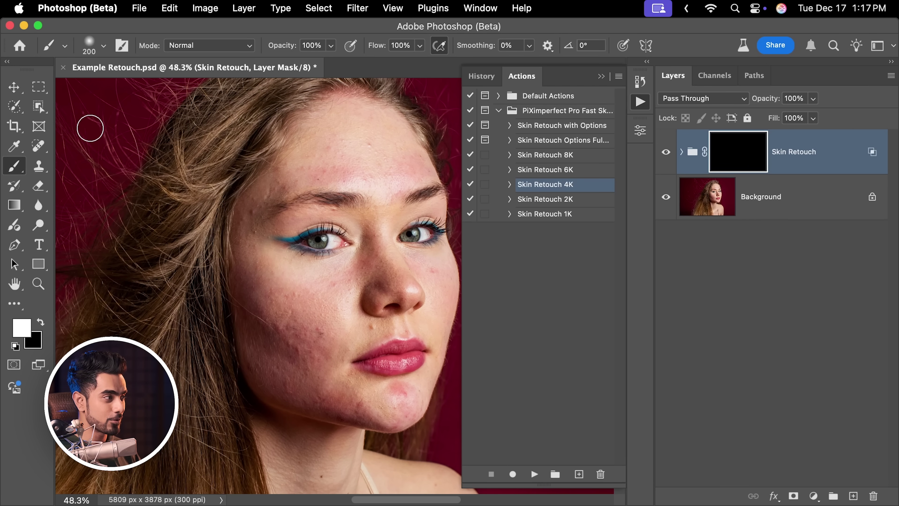
left_click(40, 106)
Step: Select the person's Nose and Facial skin, fill the Skin Retouch mask white, and deselect
left_click(62, 109)
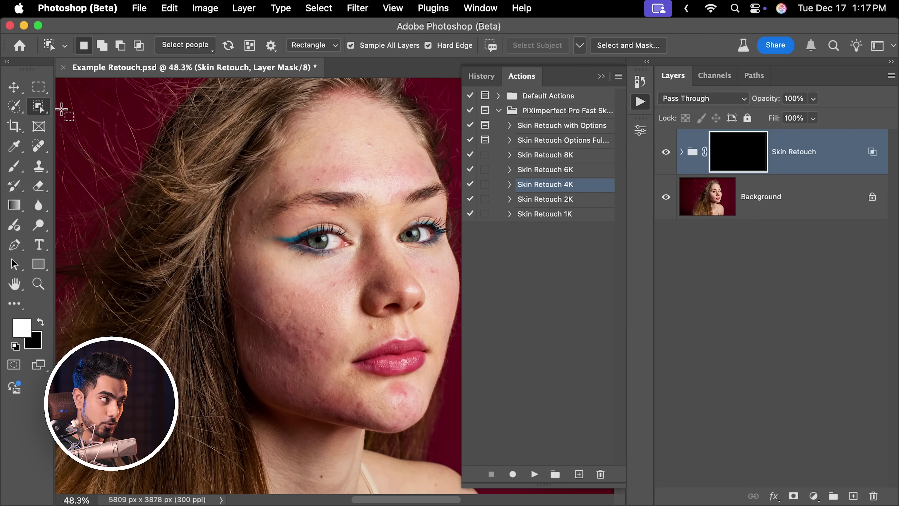
left_click(192, 49)
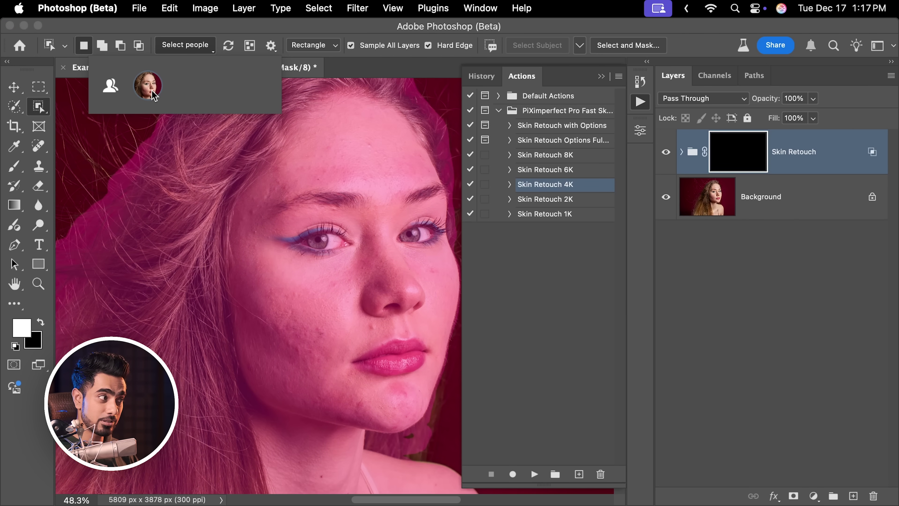
left_click(148, 91)
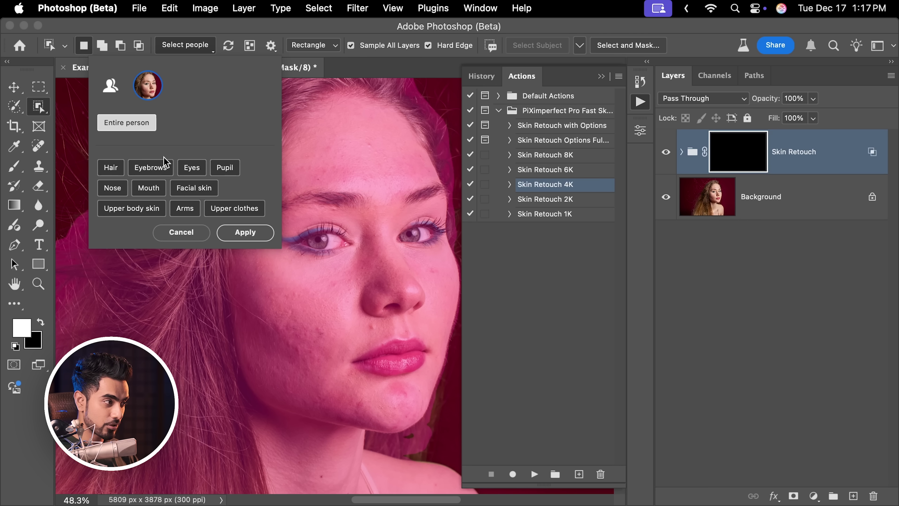
left_click(111, 188)
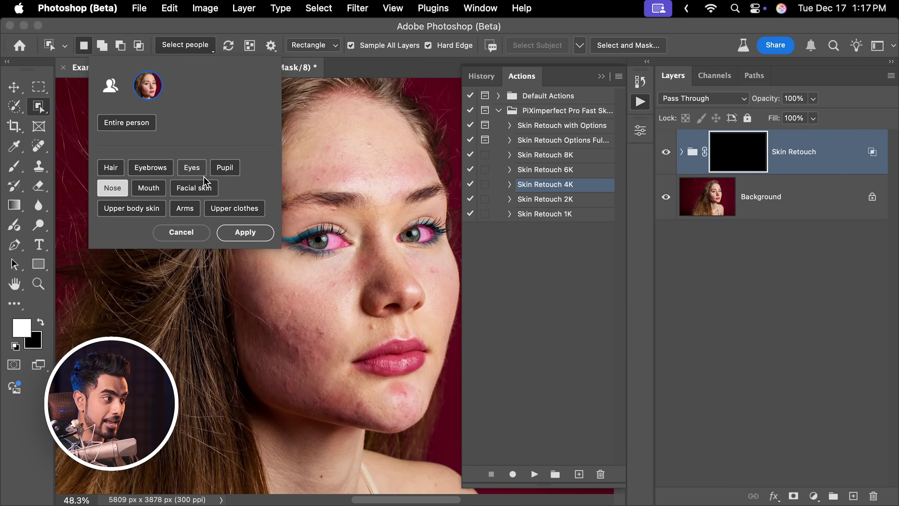
left_click(202, 187)
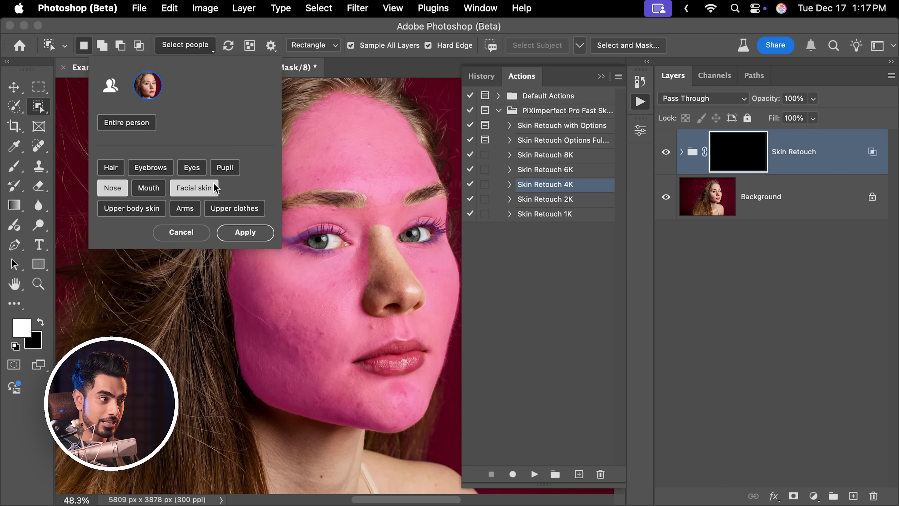
left_click(245, 233)
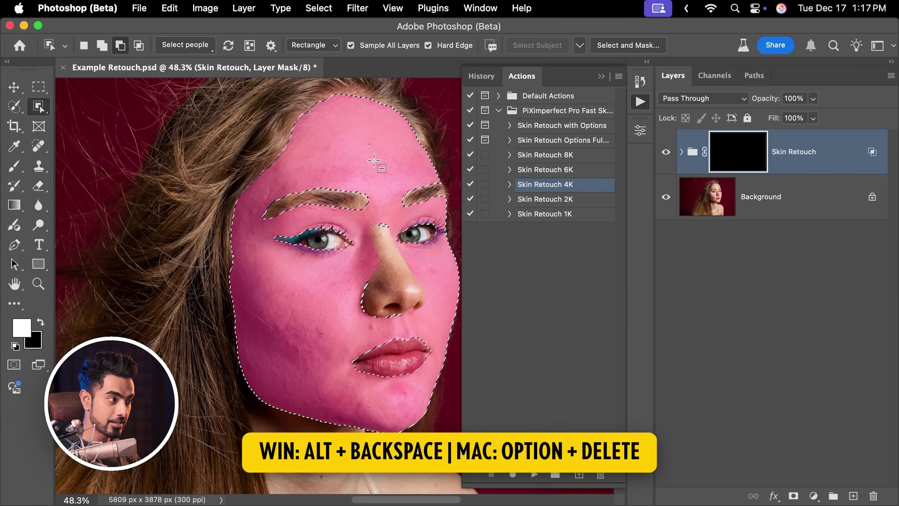
key("alt+BackSpace")
key("super+d")
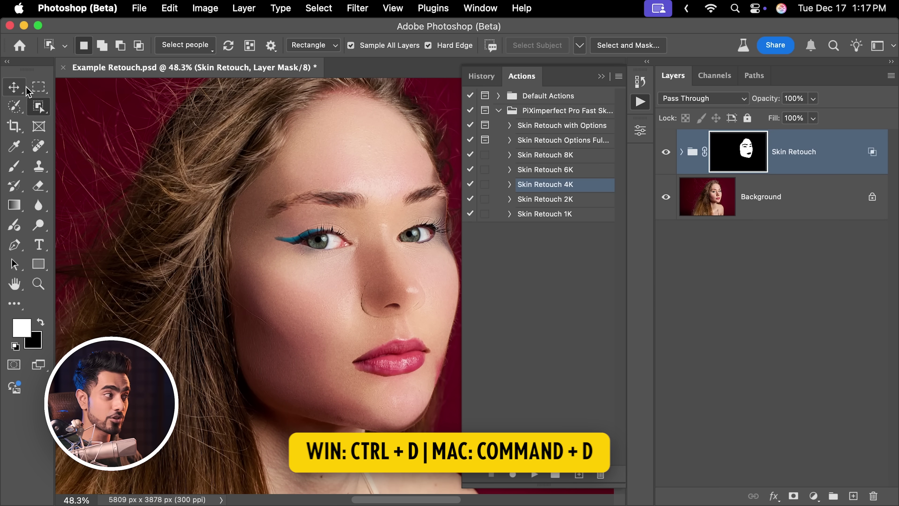
Step: Paint black on the Skin Retouch mask around the eyes and nose edge with a 250 brush
key("b")
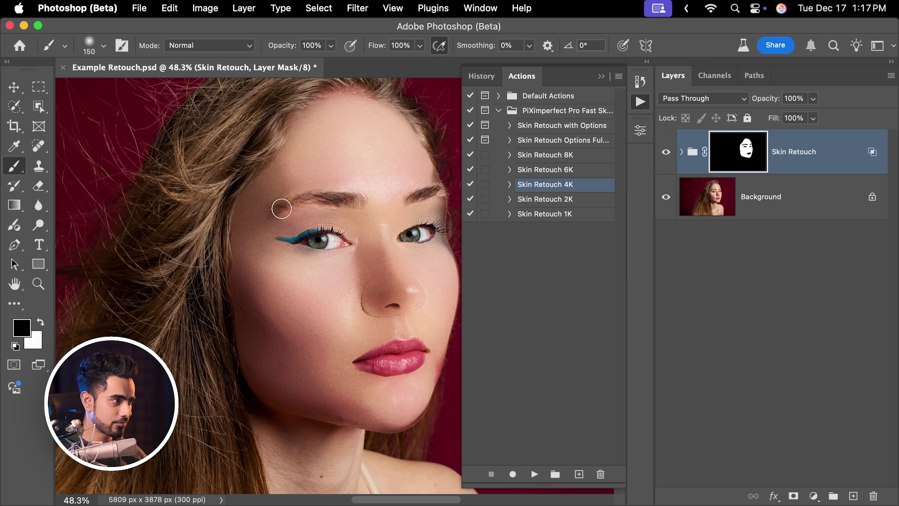
key("bracketright")
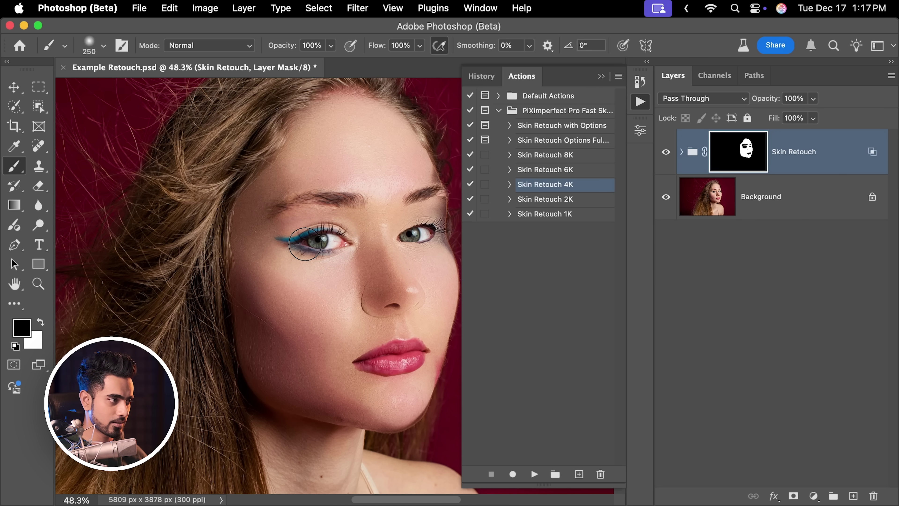
scroll(305, 245, "right", 4)
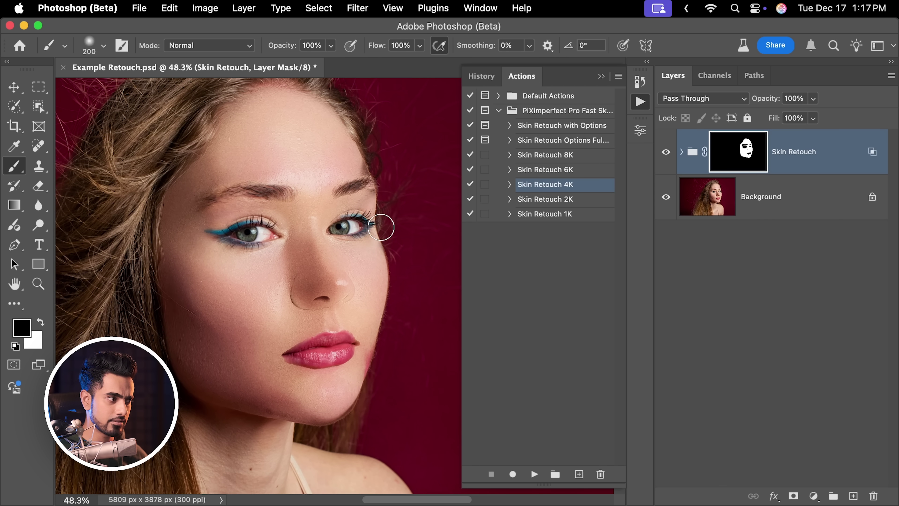
mouse_move(310, 278)
left_mouse_down()
mouse_move(337, 287)
mouse_move(321, 269)
left_mouse_up()
key("bracketleft")
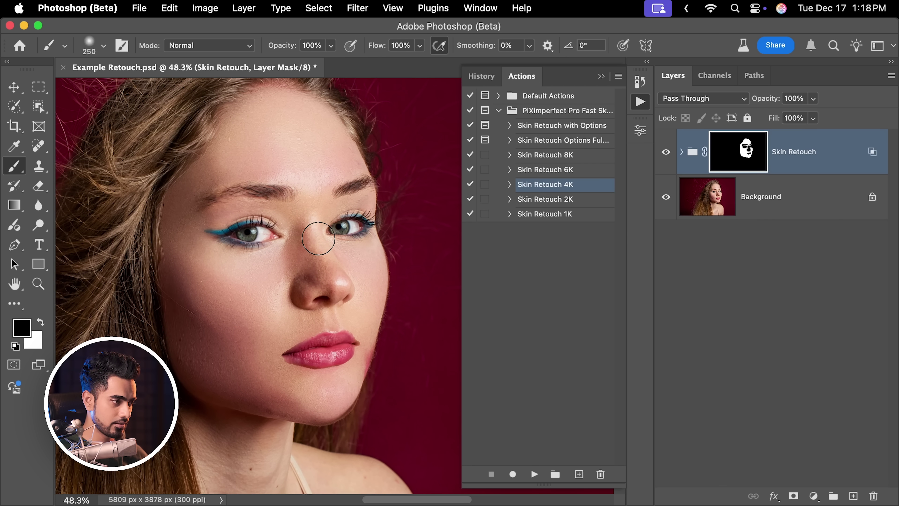
Step: Set the Skin Retouch group opacity to 72% and compare the result with it toggled
scroll(318, 239, "down", 3)
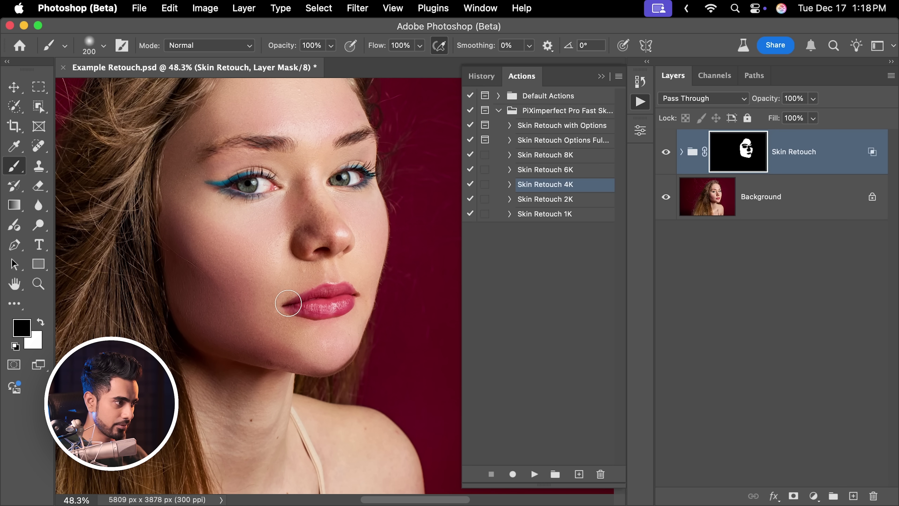
scroll(342, 288, "down", 3)
scroll(342, 288, "left", 2)
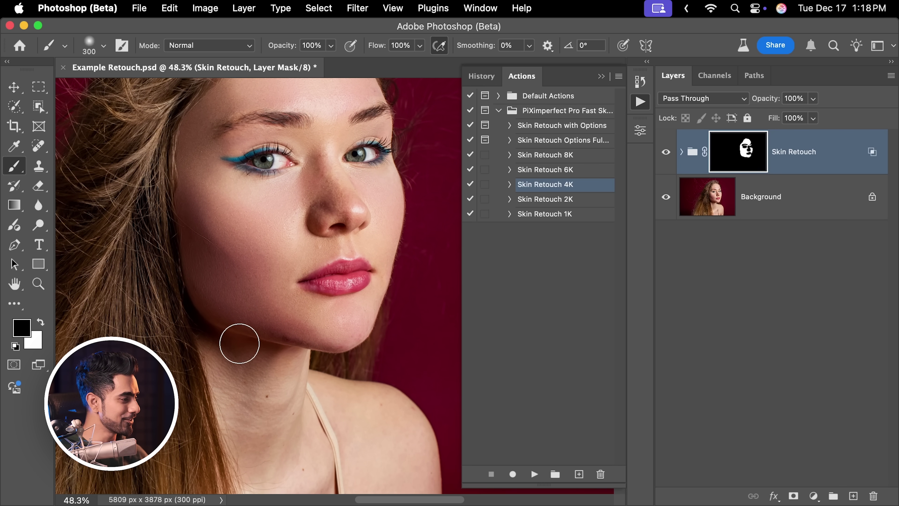
scroll(283, 219, "up", 5)
scroll(283, 219, "right", 2)
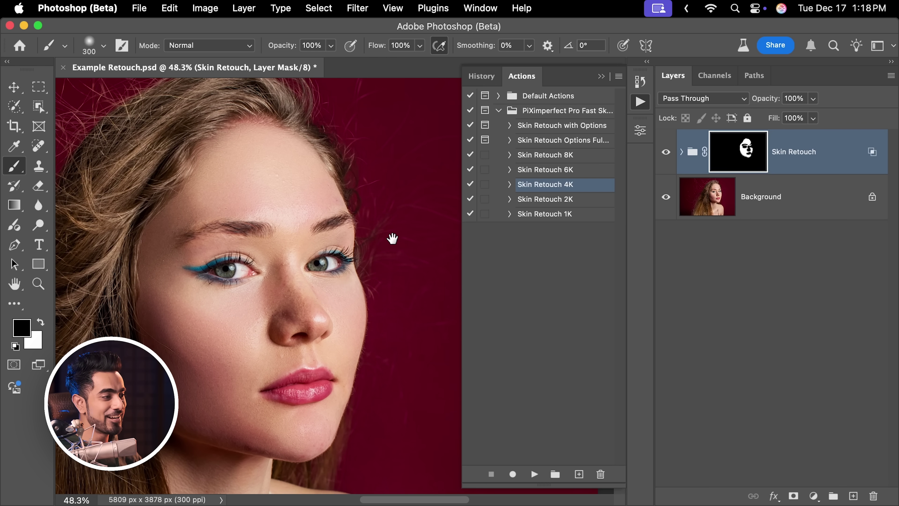
scroll(392, 237, "down", 2)
scroll(392, 238, "left", 2)
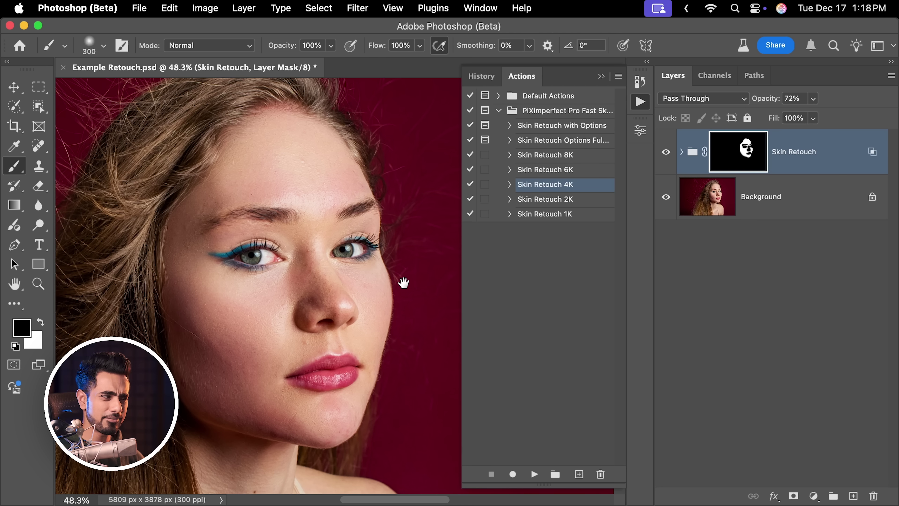
scroll(402, 282, "left", 2)
scroll(401, 281, "down", 1)
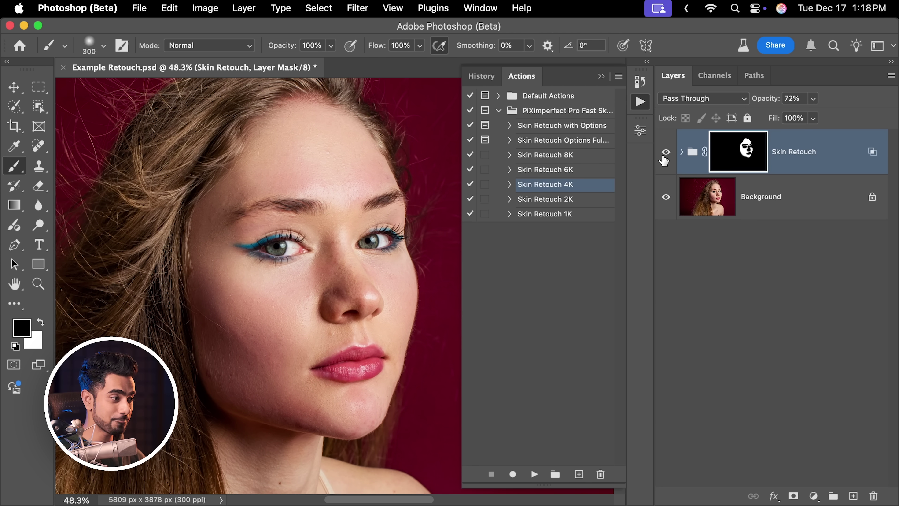
left_click(666, 153)
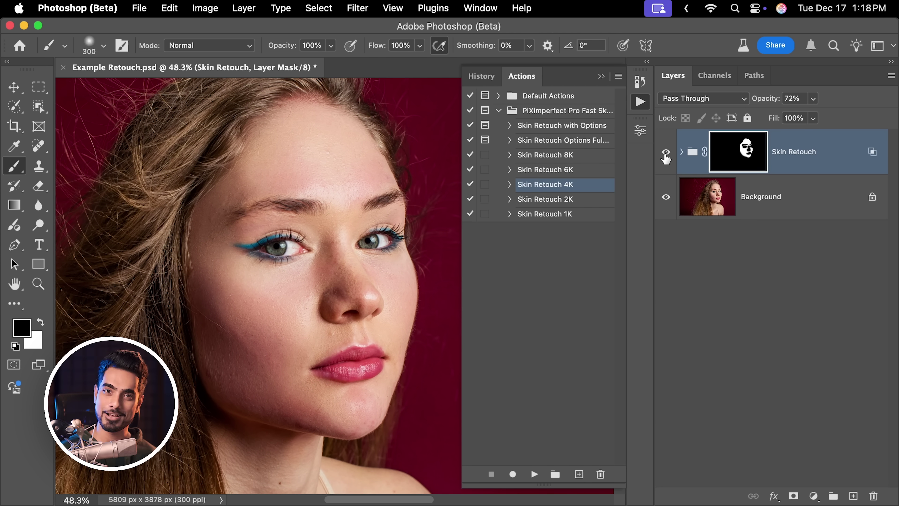